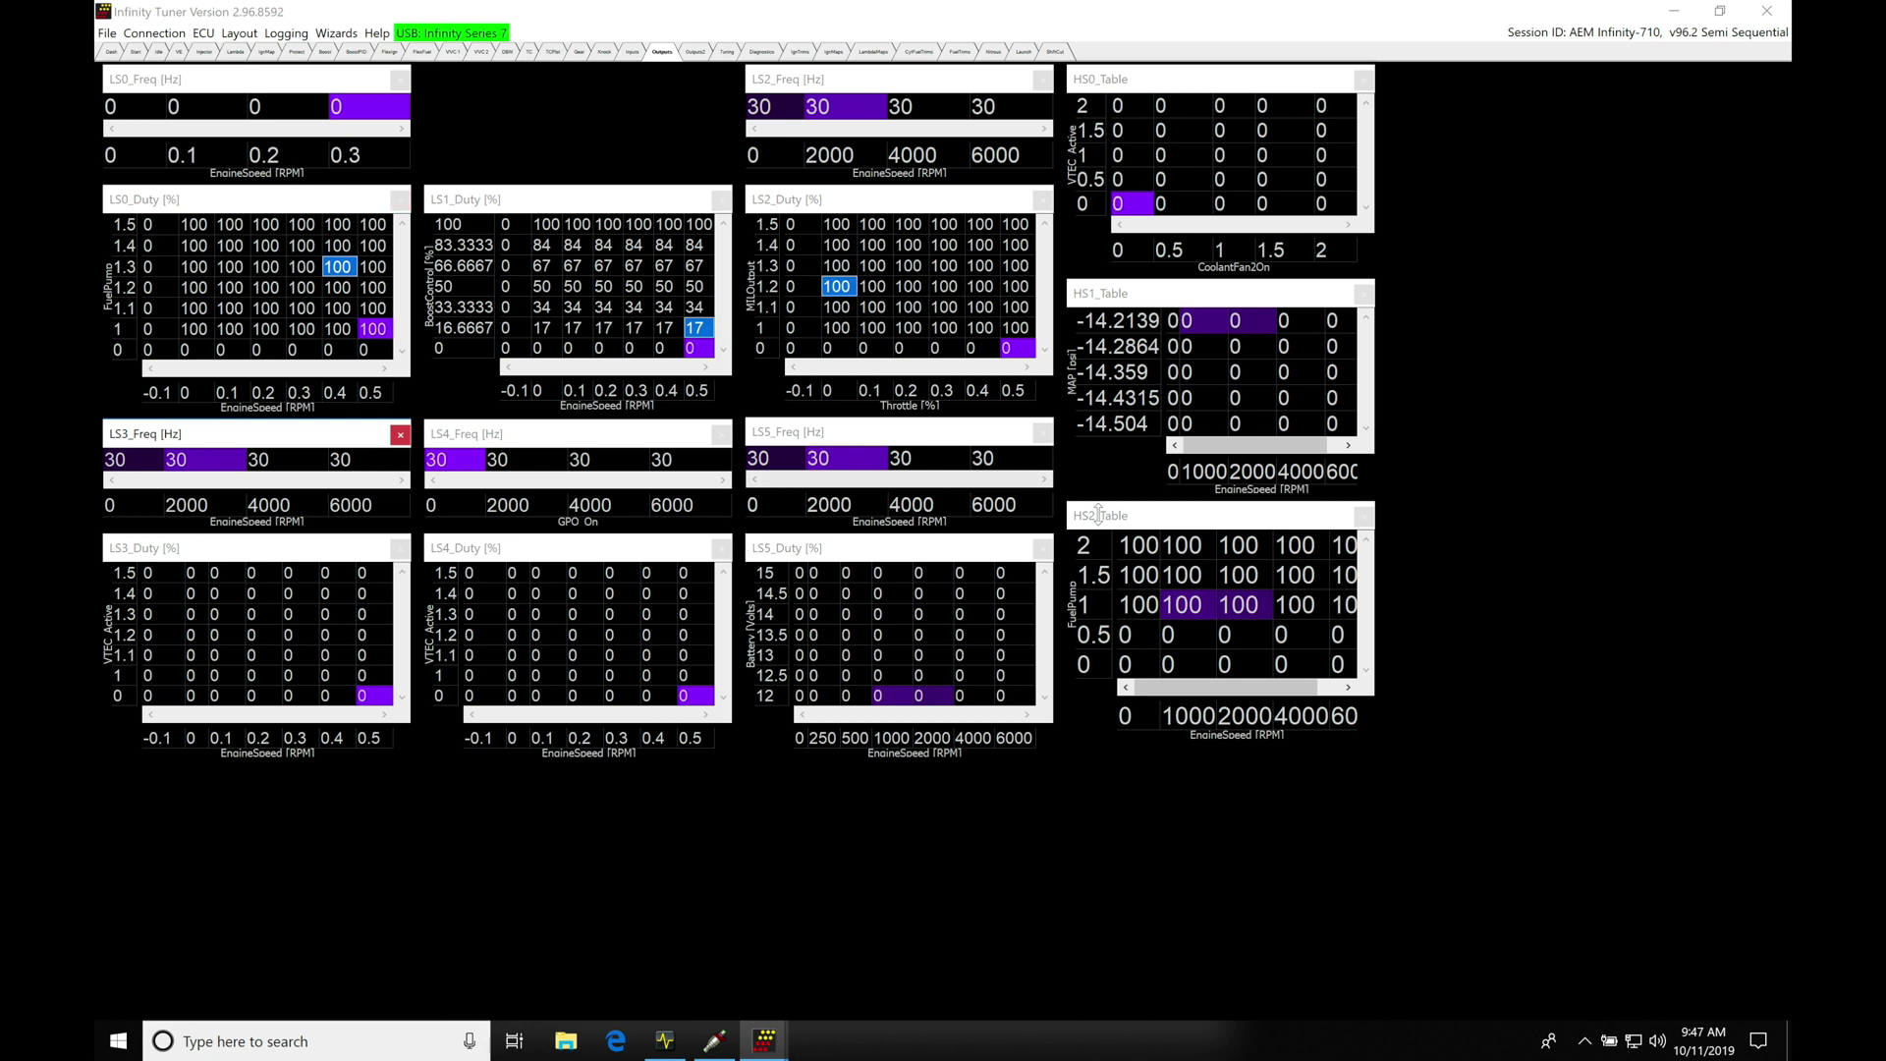
Step: Flip between the LS6–LS9 and LS0–LS5/HS0–HS2 table pages, end on LS0–LS5, then open Wizards
{"action": "left_click", "coordinate": [694, 53]}
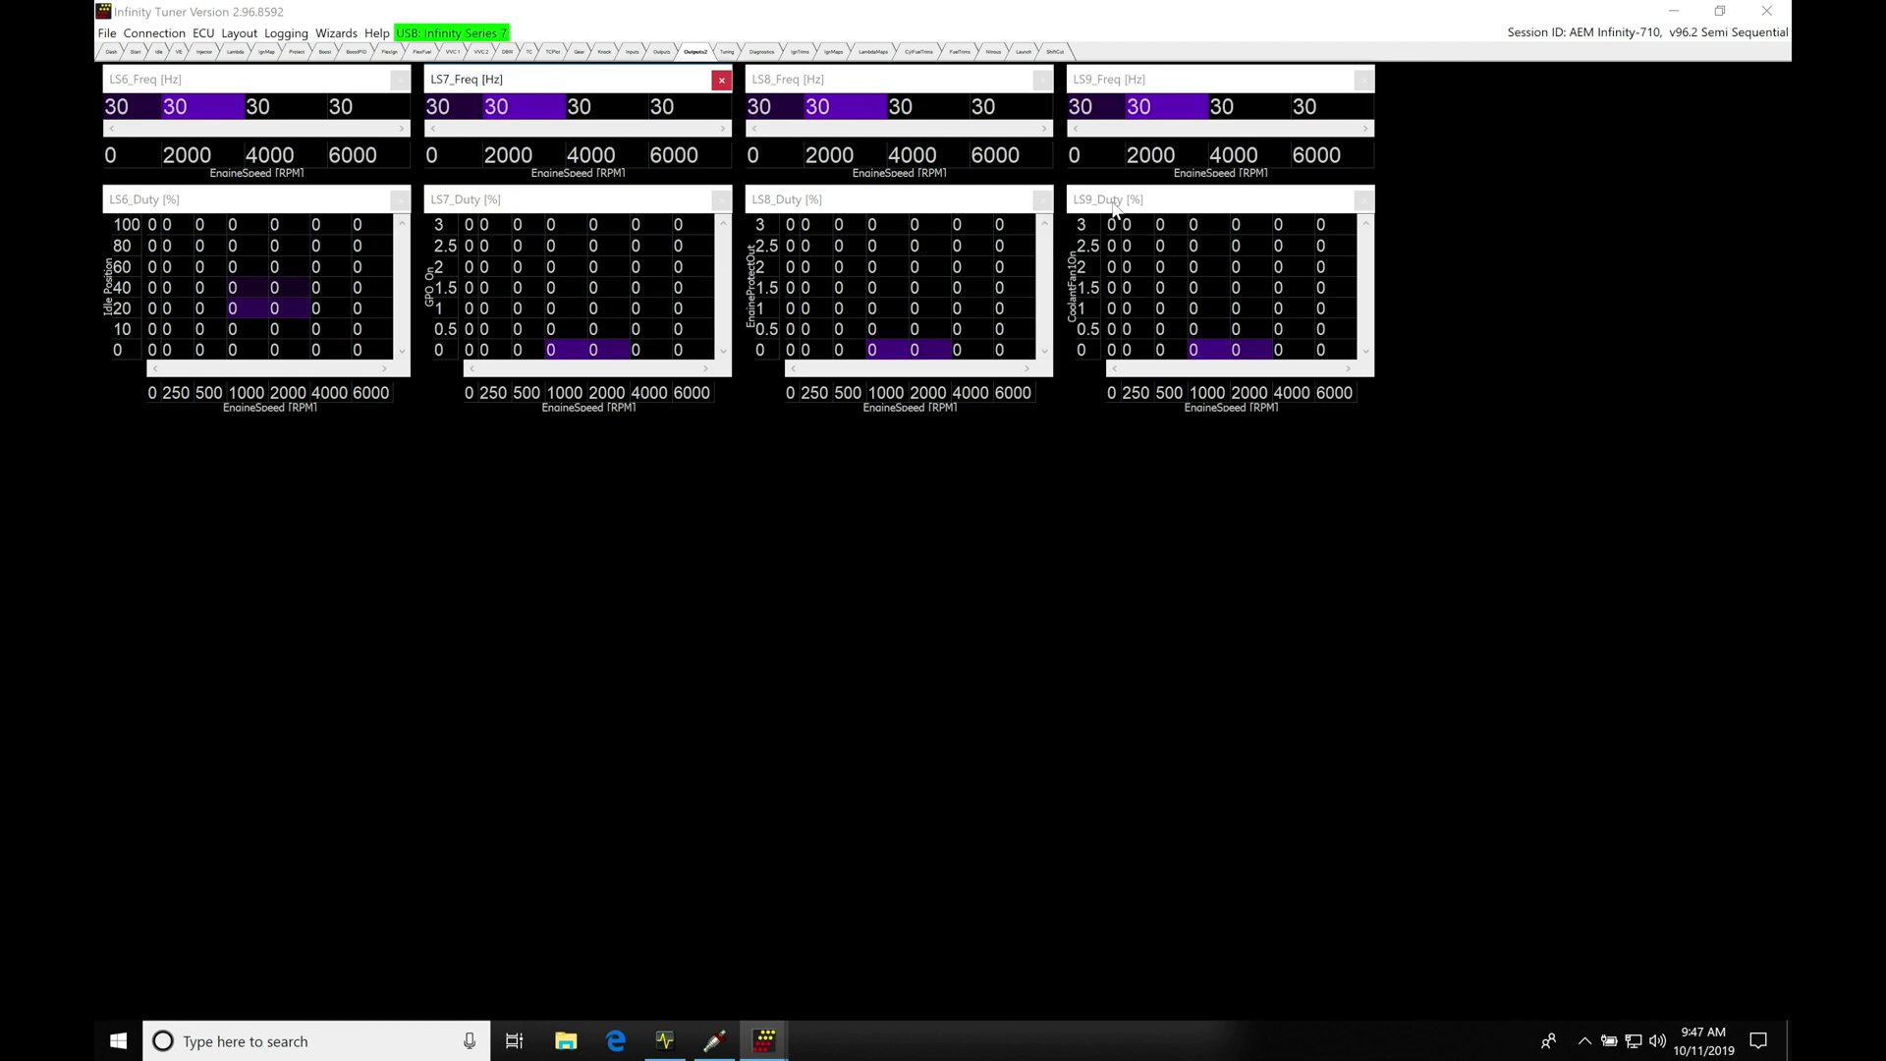
{"action": "left_click", "coordinate": [668, 53]}
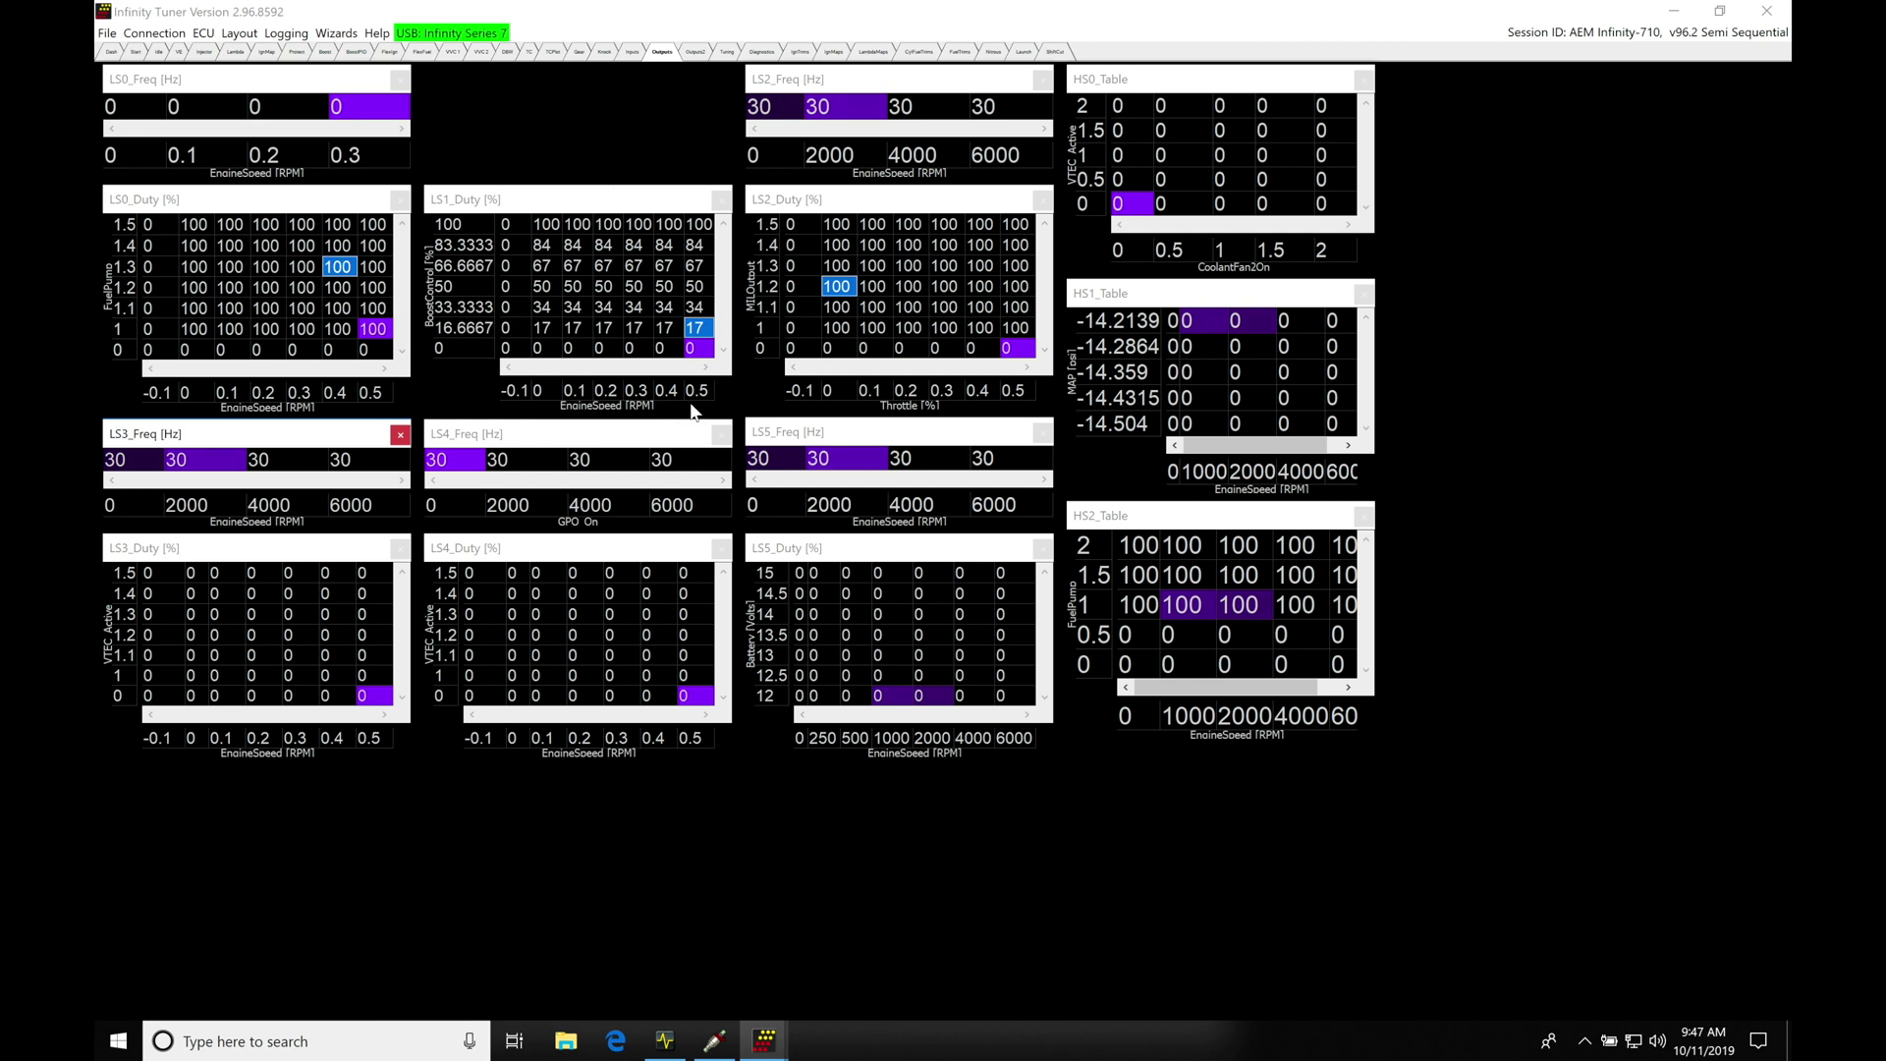
{"action": "left_click", "coordinate": [694, 54]}
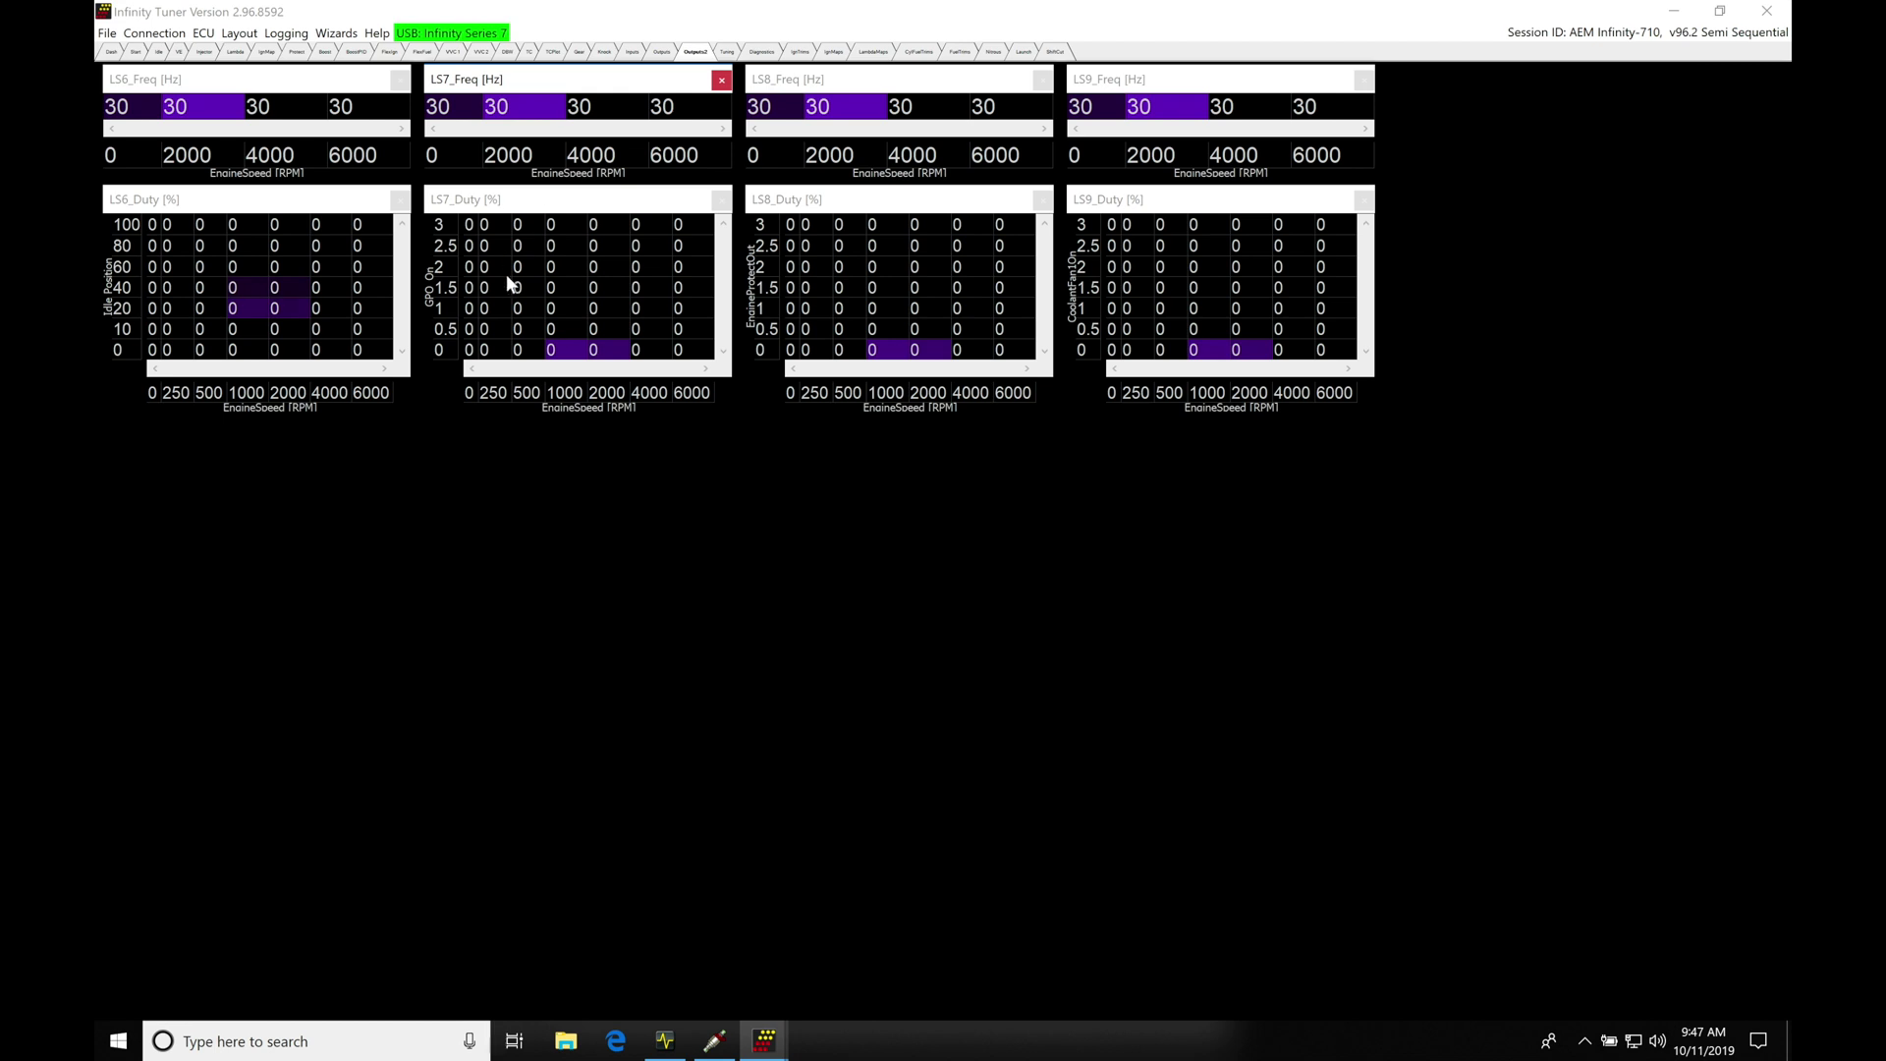
{"action": "left_click", "coordinate": [663, 52]}
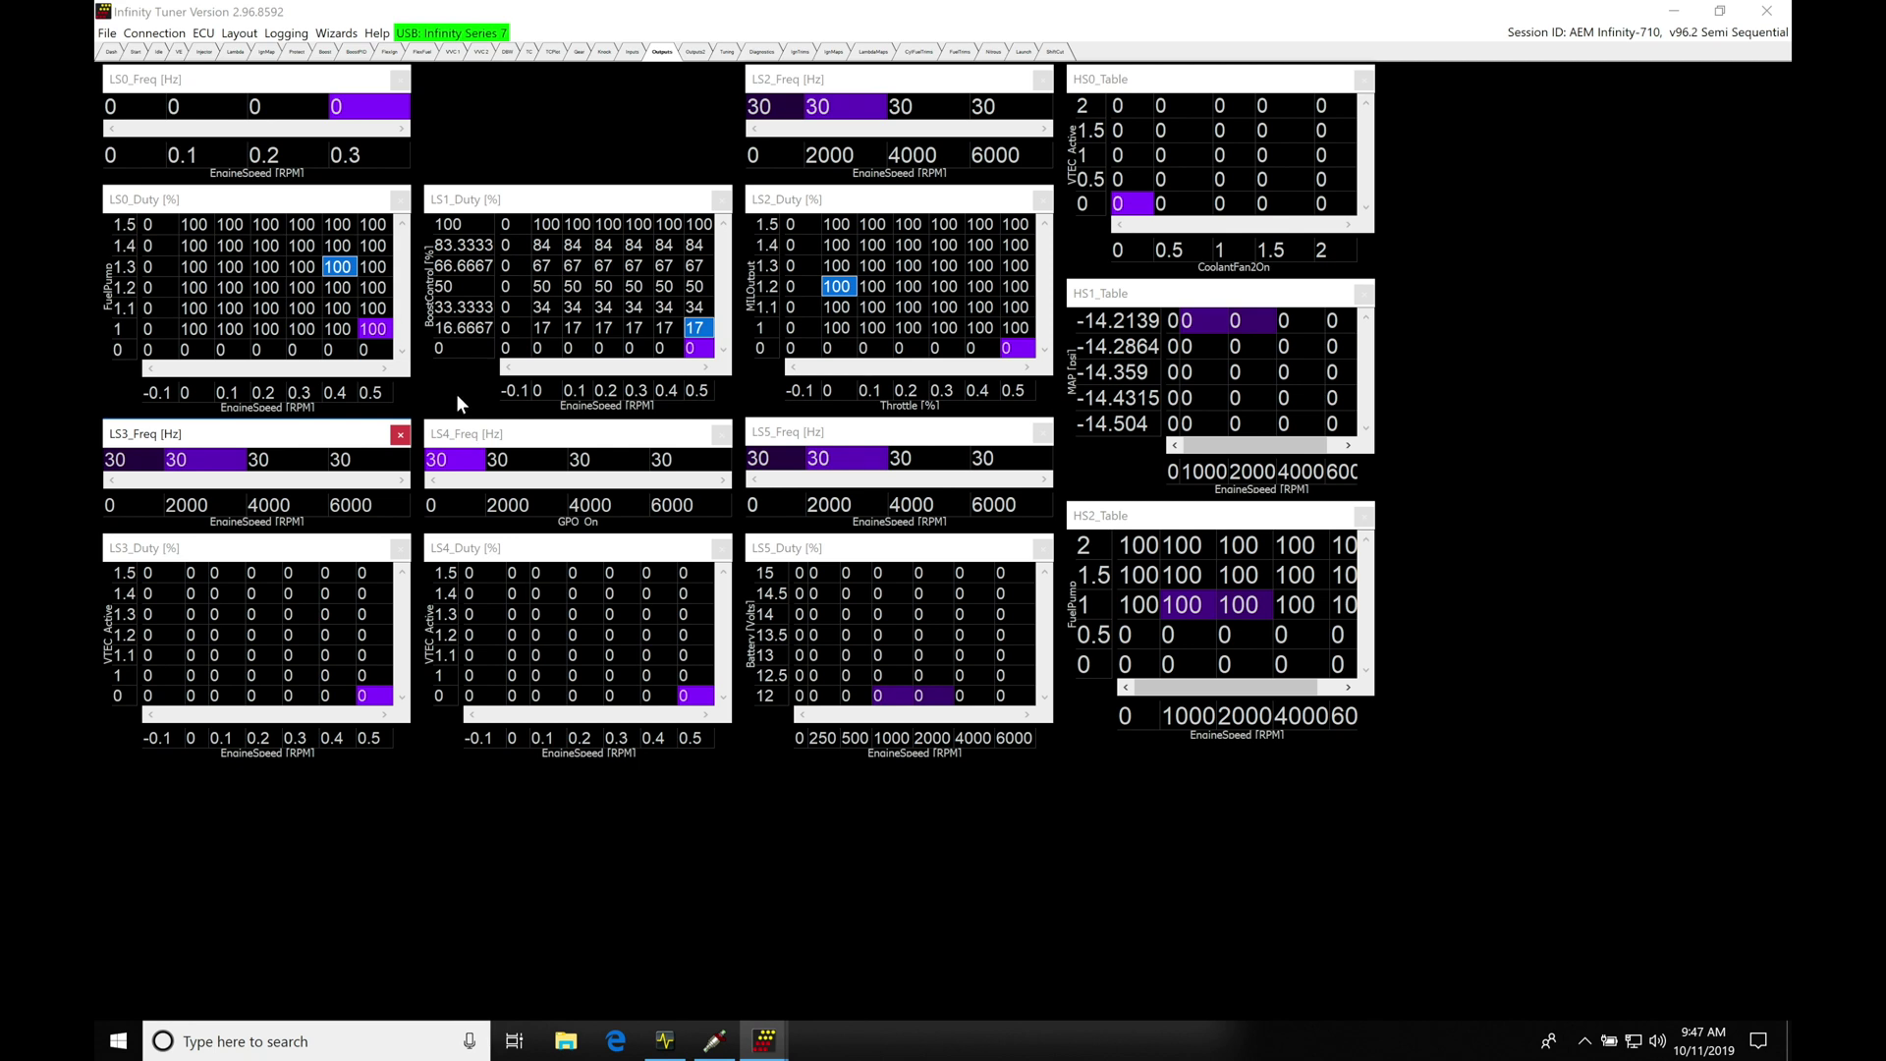
{"action": "left_click", "coordinate": [344, 34]}
Step: Launch the Setup Wizard and compare the Low Side and High Side output assignments
{"action": "mouse_move", "coordinate": [376, 57]}
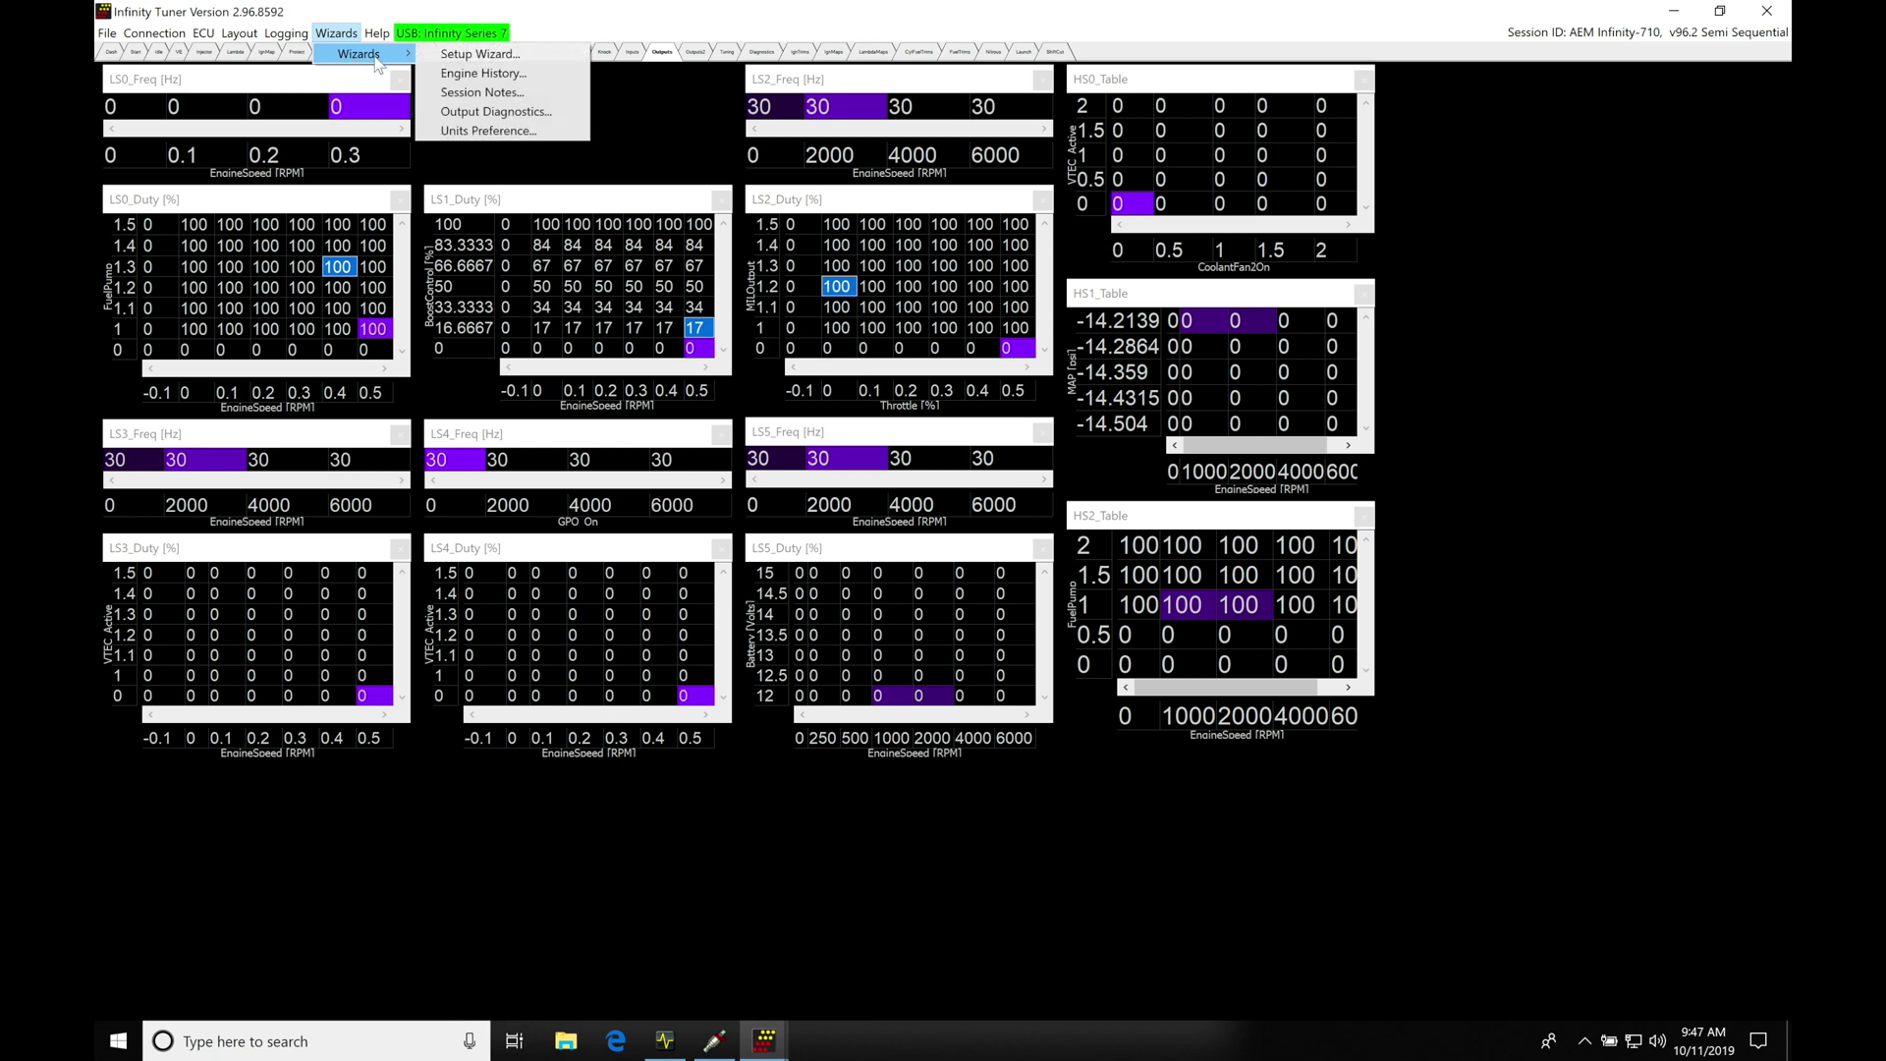
{"action": "left_click", "coordinate": [480, 54]}
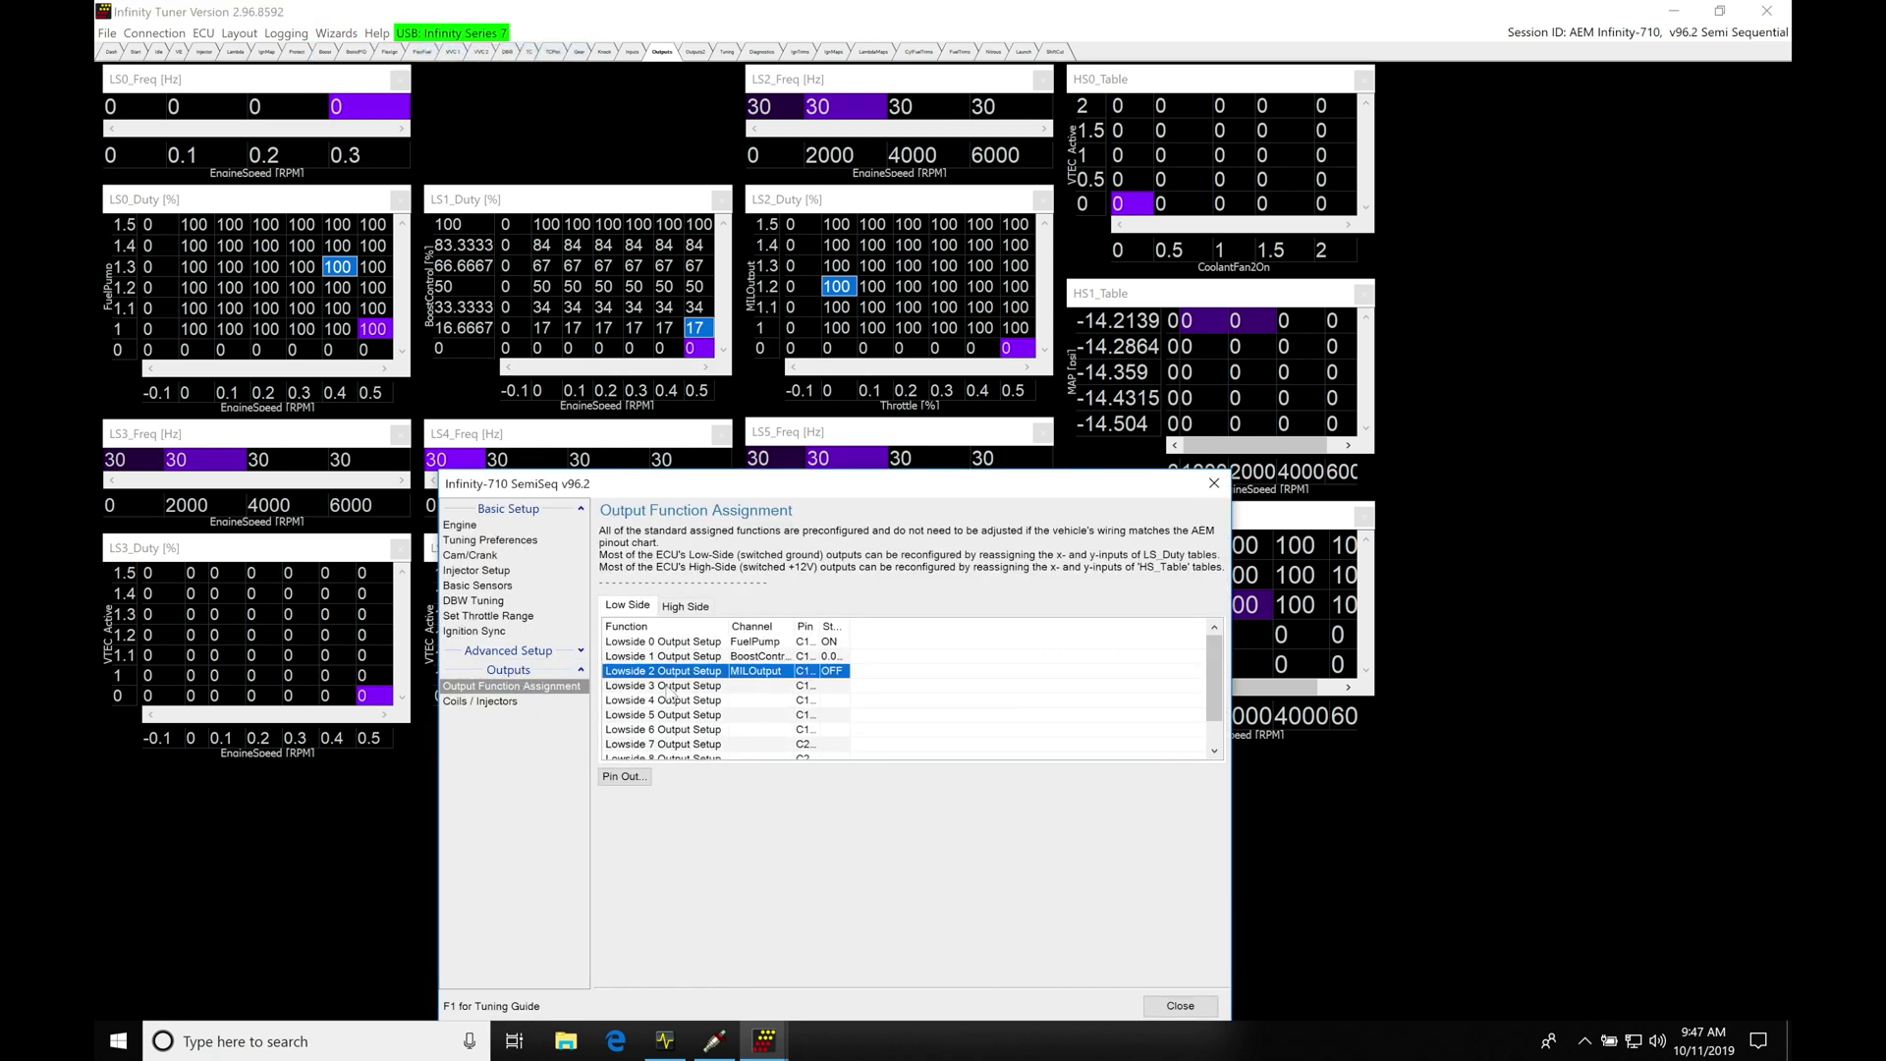
{"action": "left_click", "coordinate": [683, 606]}
{"action": "left_click", "coordinate": [626, 605]}
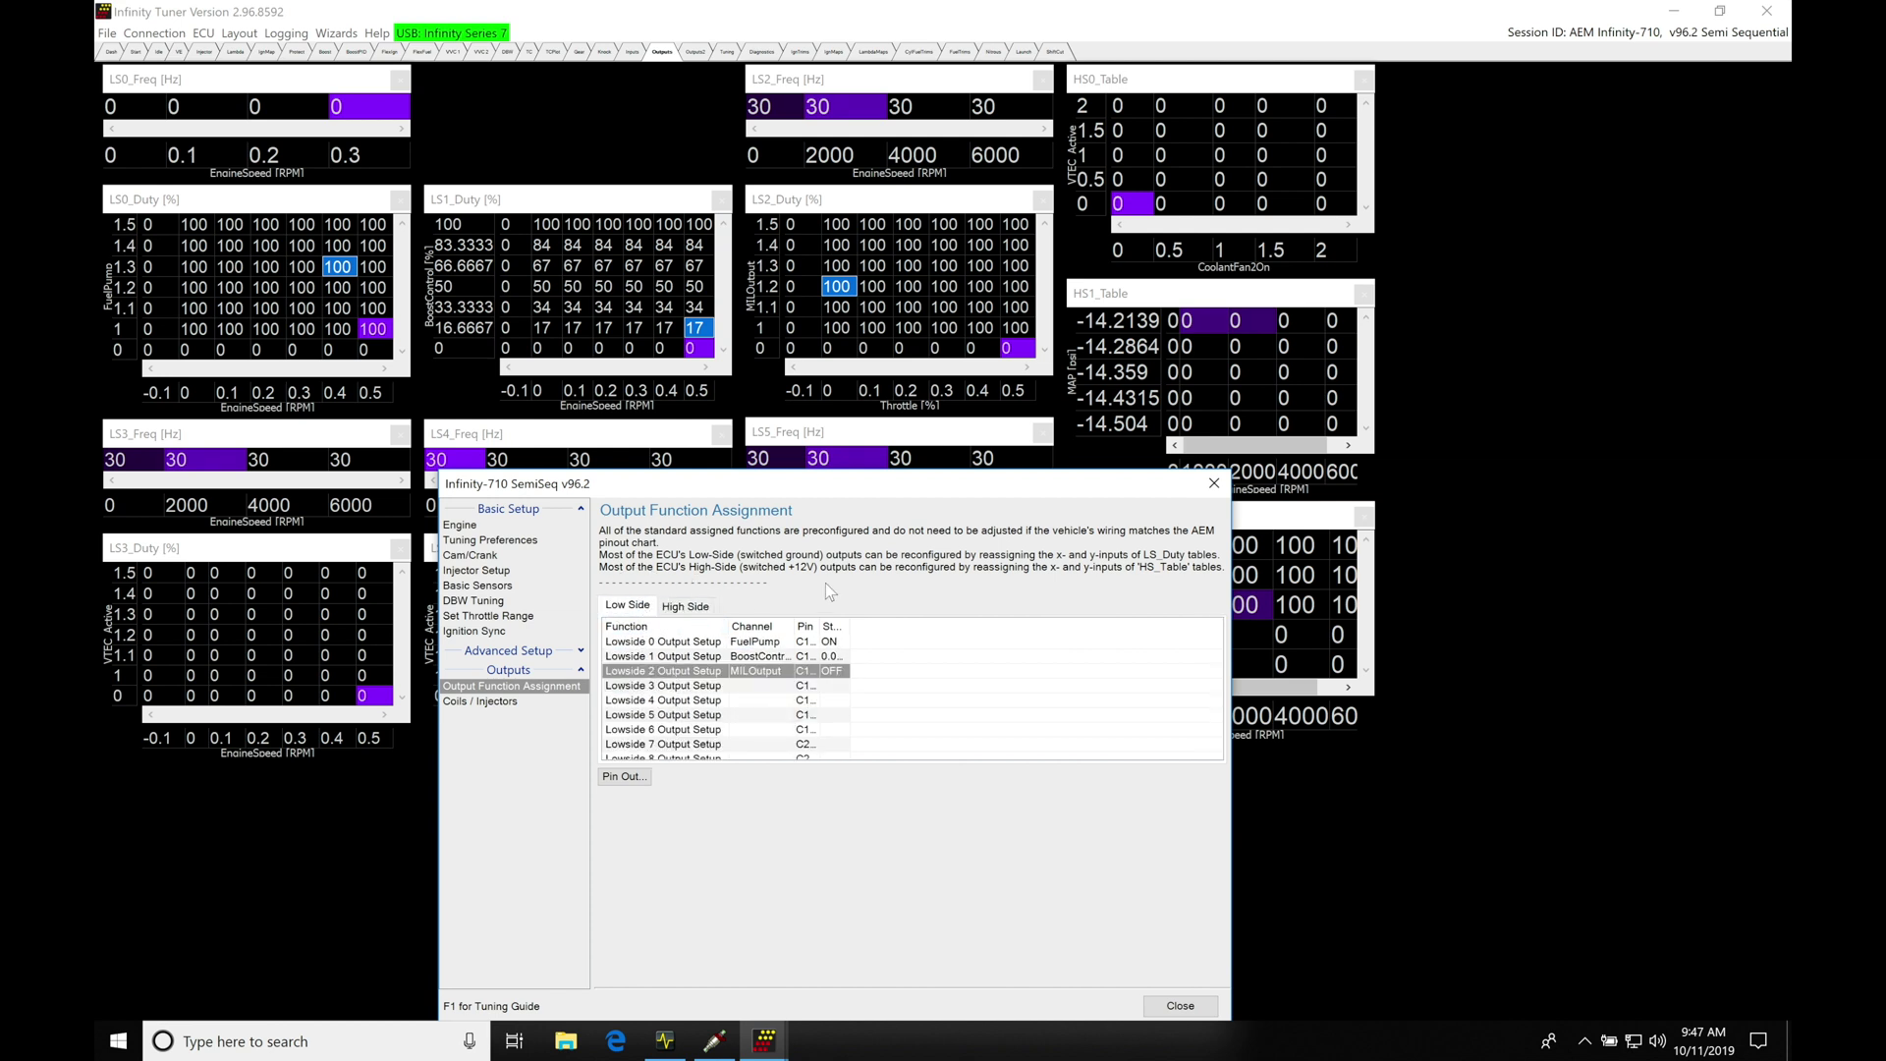
{"action": "left_click", "coordinate": [685, 605]}
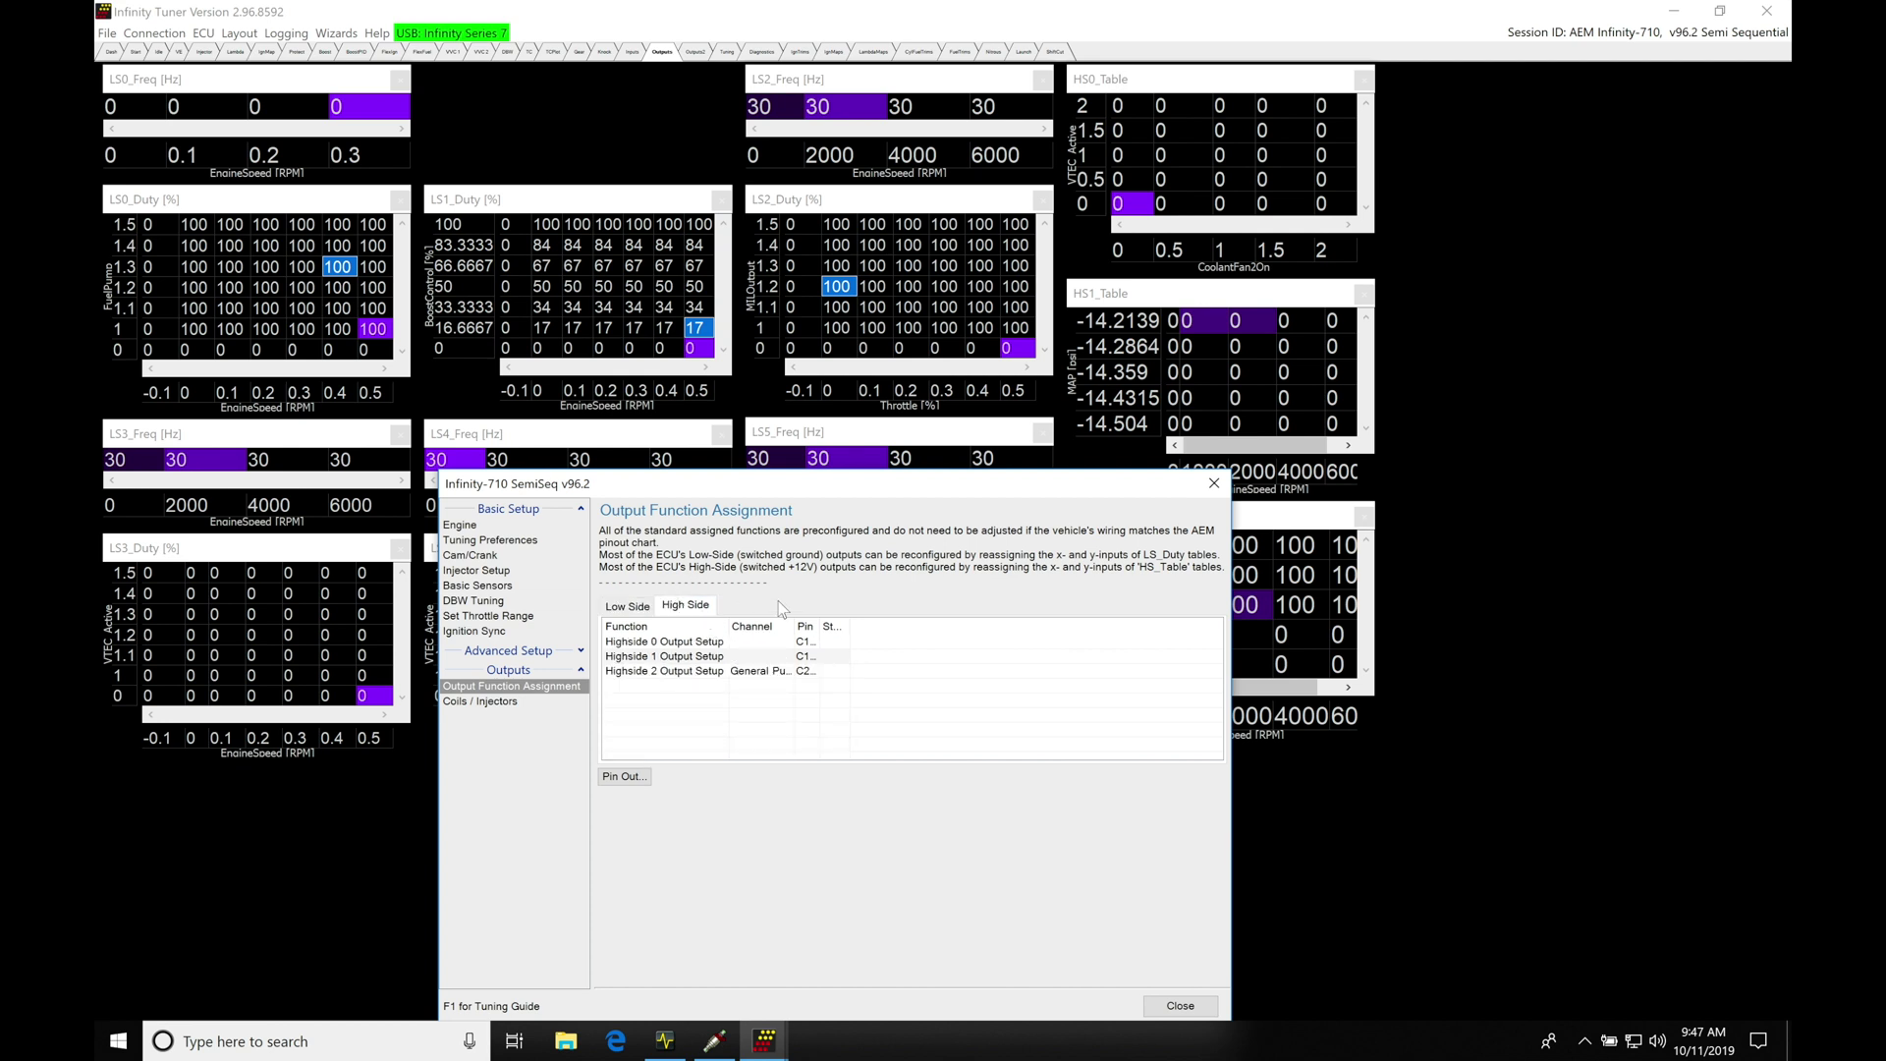
{"action": "left_click", "coordinate": [629, 606]}
{"action": "left_click", "coordinate": [684, 605]}
{"action": "left_click", "coordinate": [637, 613]}
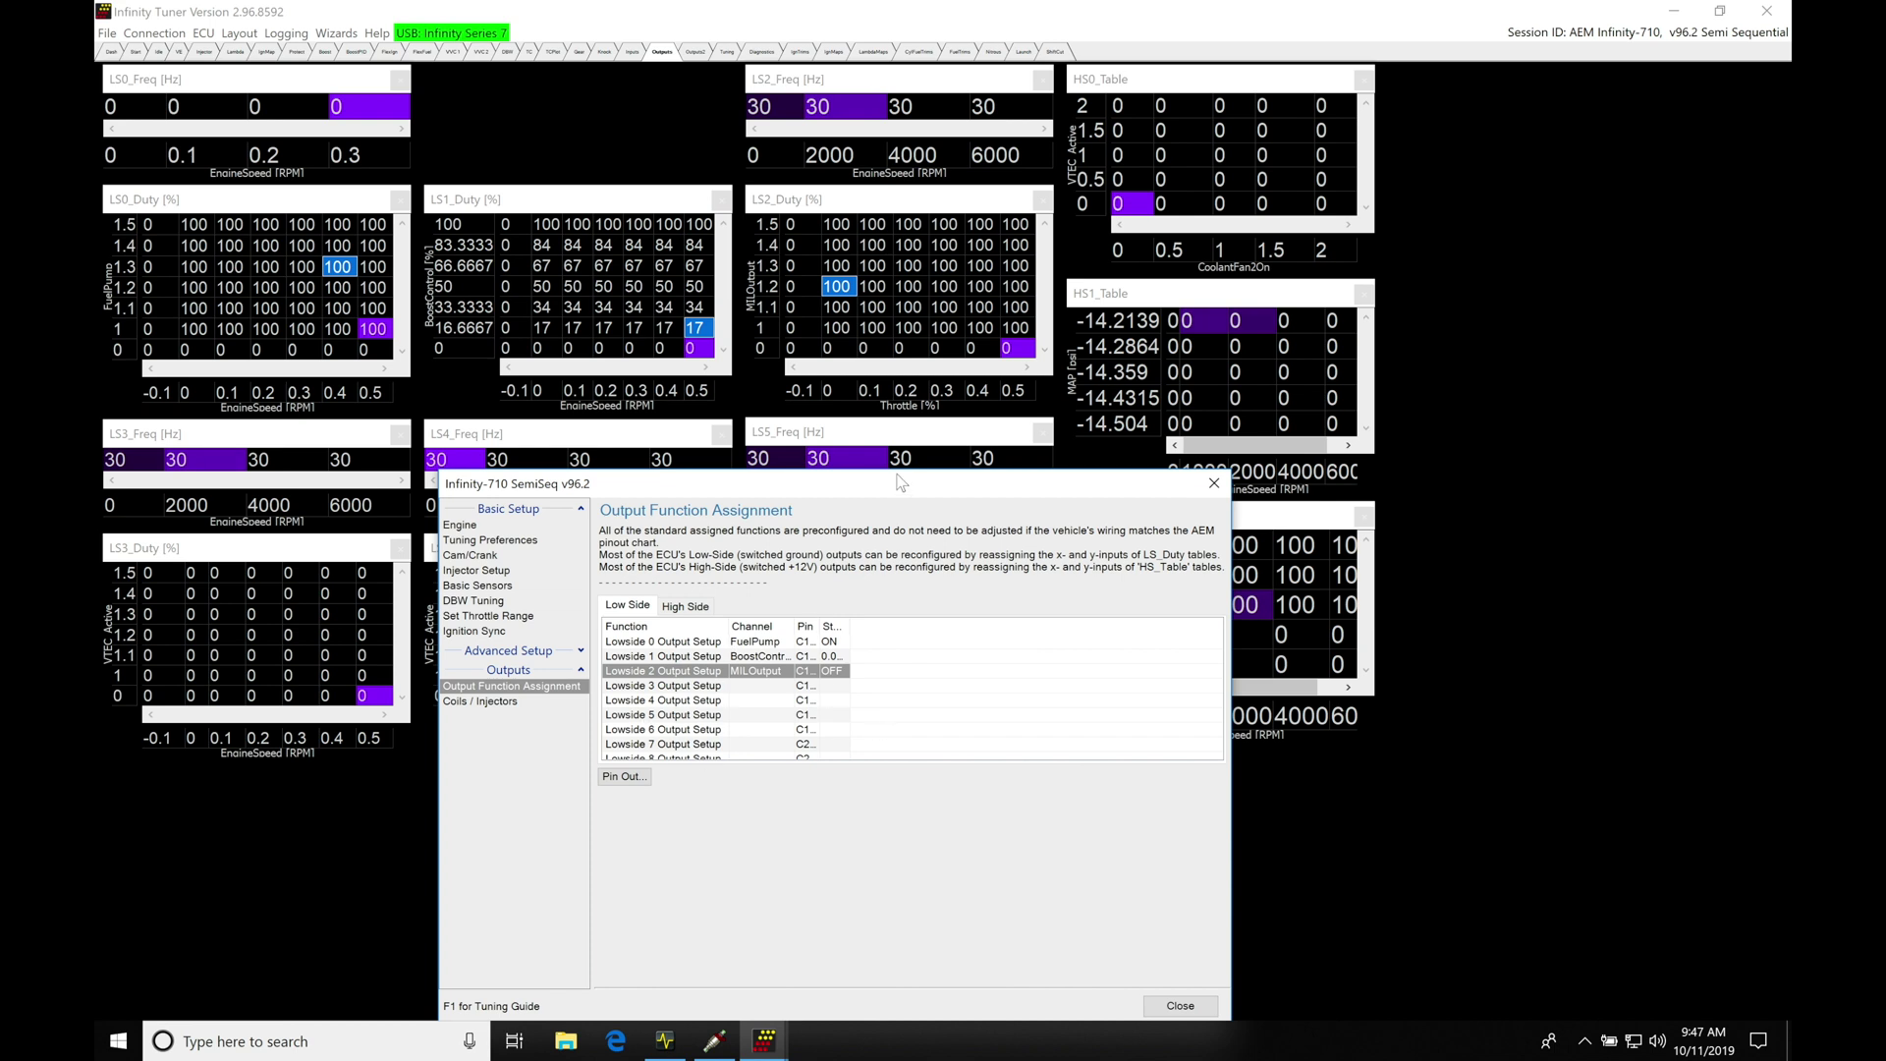
Step: Raise the wizard dialog, step through the Lowside 8 and 9 rows, then show High Side outputs
{"action": "left_click_drag", "start_coordinate": [900, 482], "coordinate": [899, 409]}
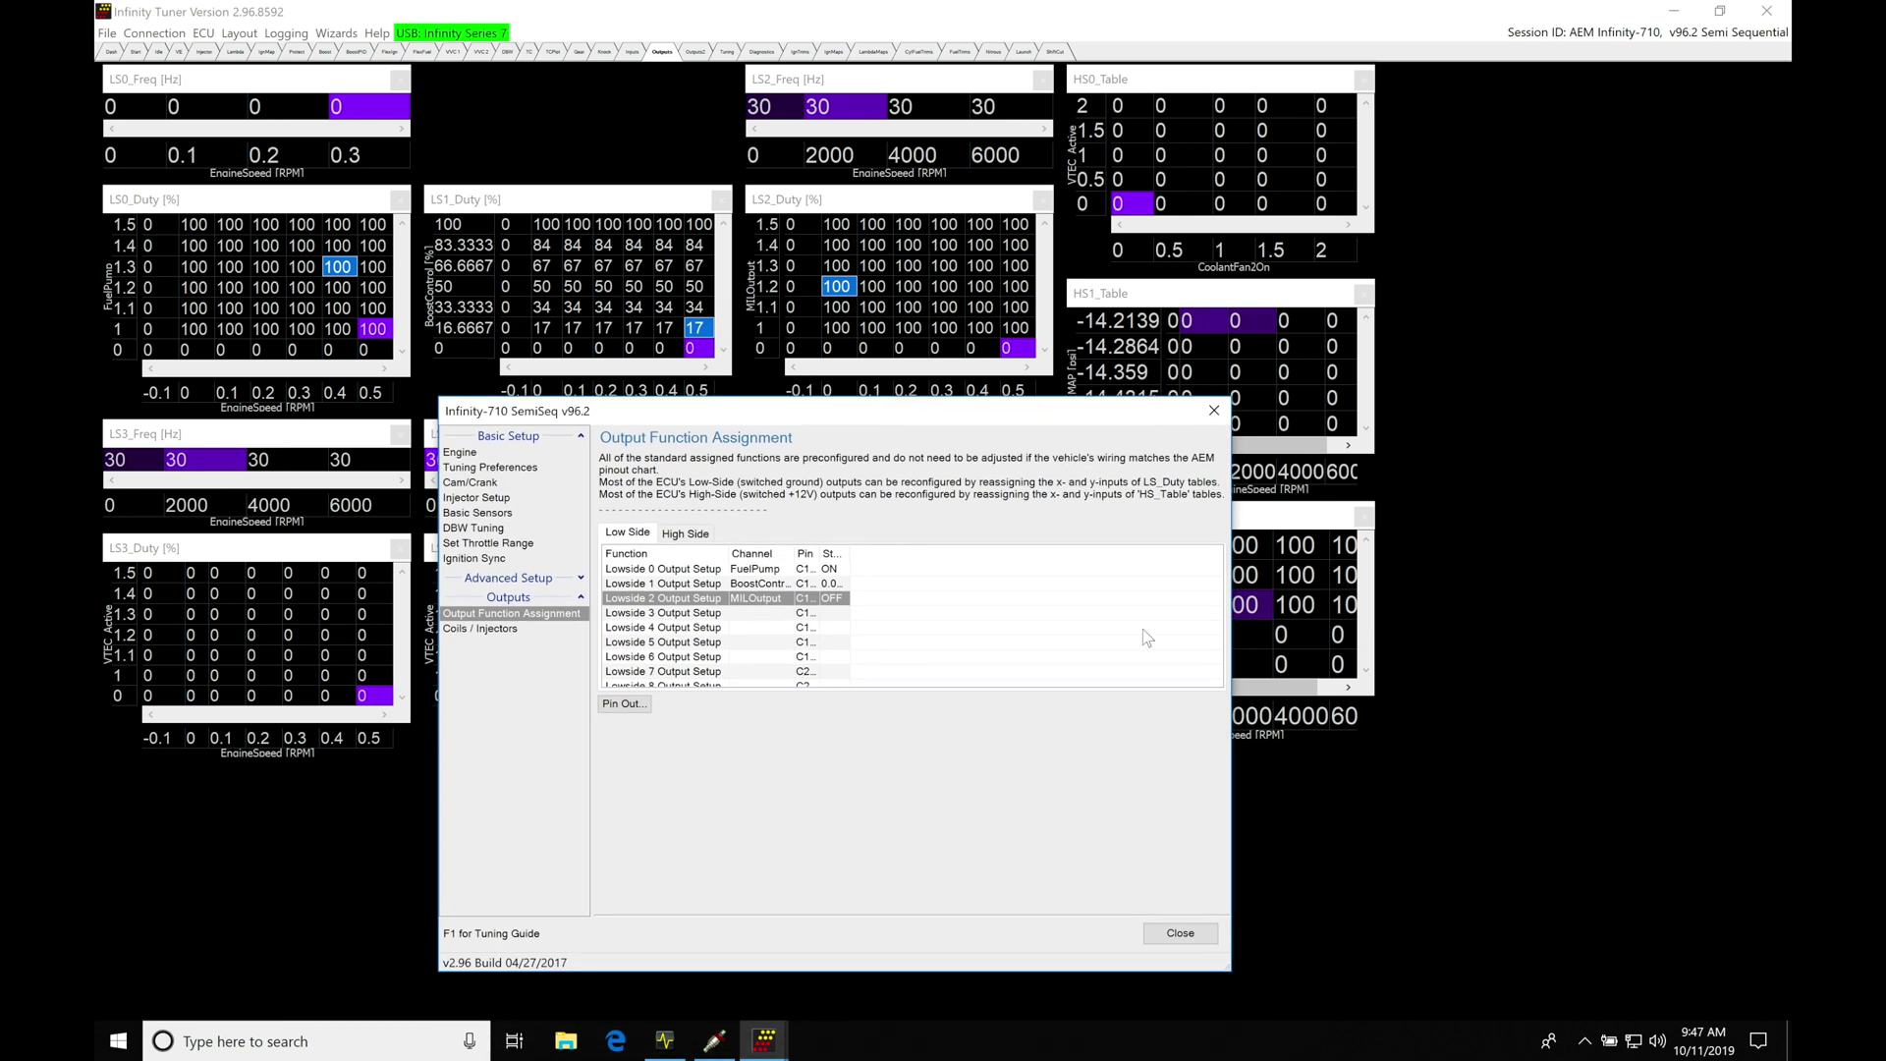
{"action": "left_click", "coordinate": [787, 686]}
{"action": "key", "text": "Down"}
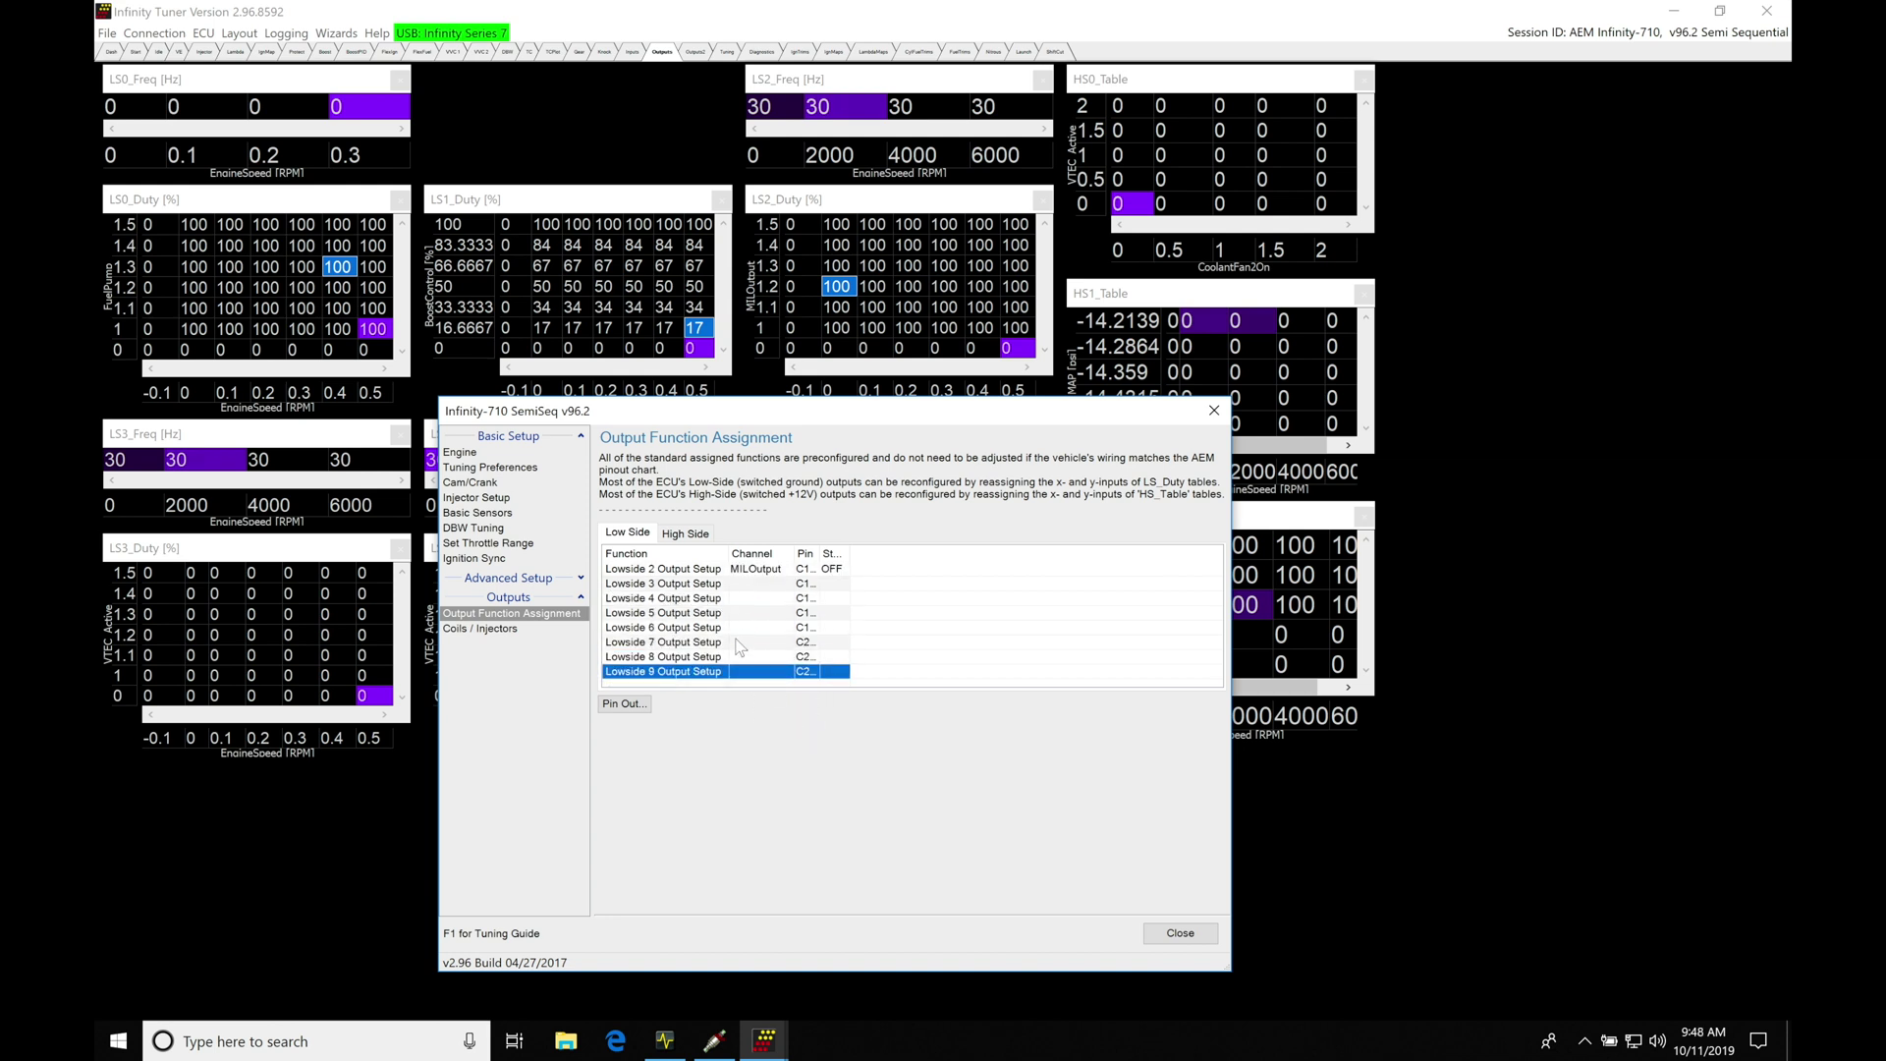
{"action": "key", "text": "Up"}
{"action": "key", "text": "Up"}
{"action": "key", "text": "Up"}
{"action": "key", "text": "Up"}
{"action": "key", "text": "Up"}
{"action": "key", "text": "Up"}
{"action": "key", "text": "Up"}
{"action": "key", "text": "Up"}
{"action": "key", "text": "Up"}
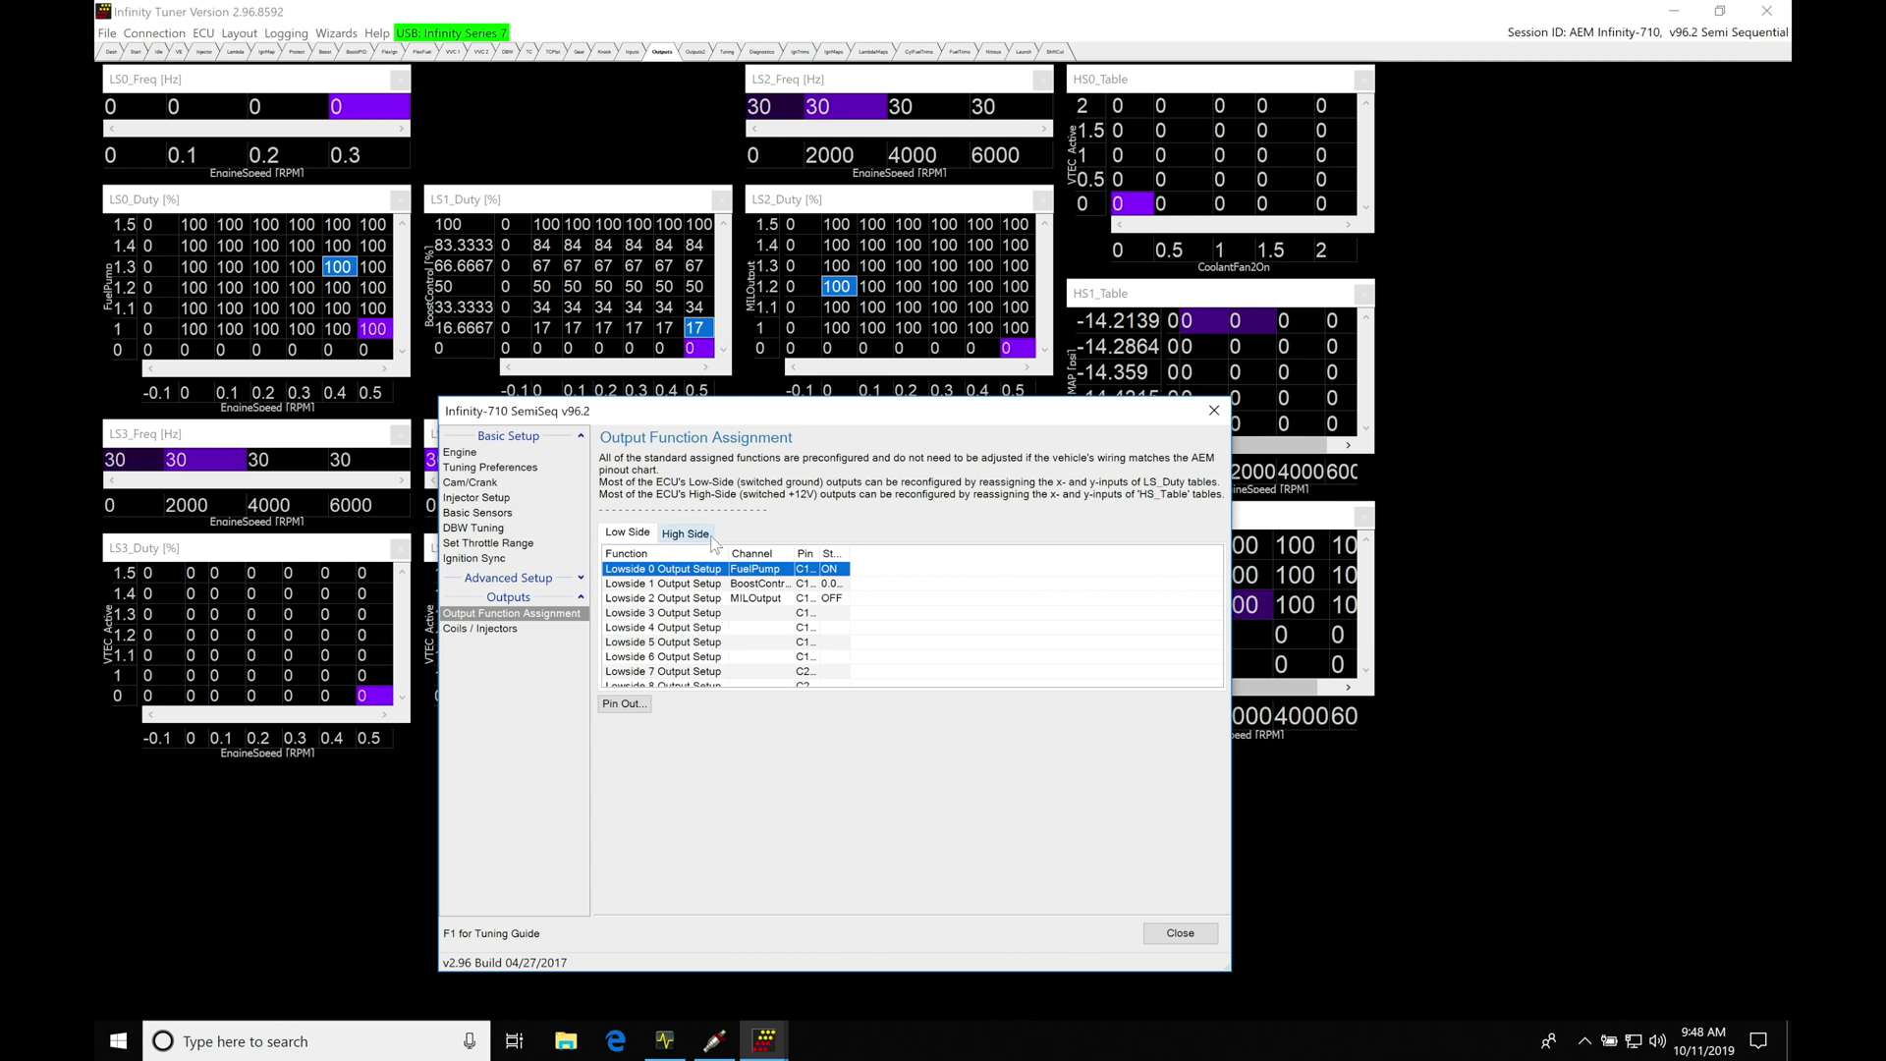
{"action": "left_click", "coordinate": [684, 533]}
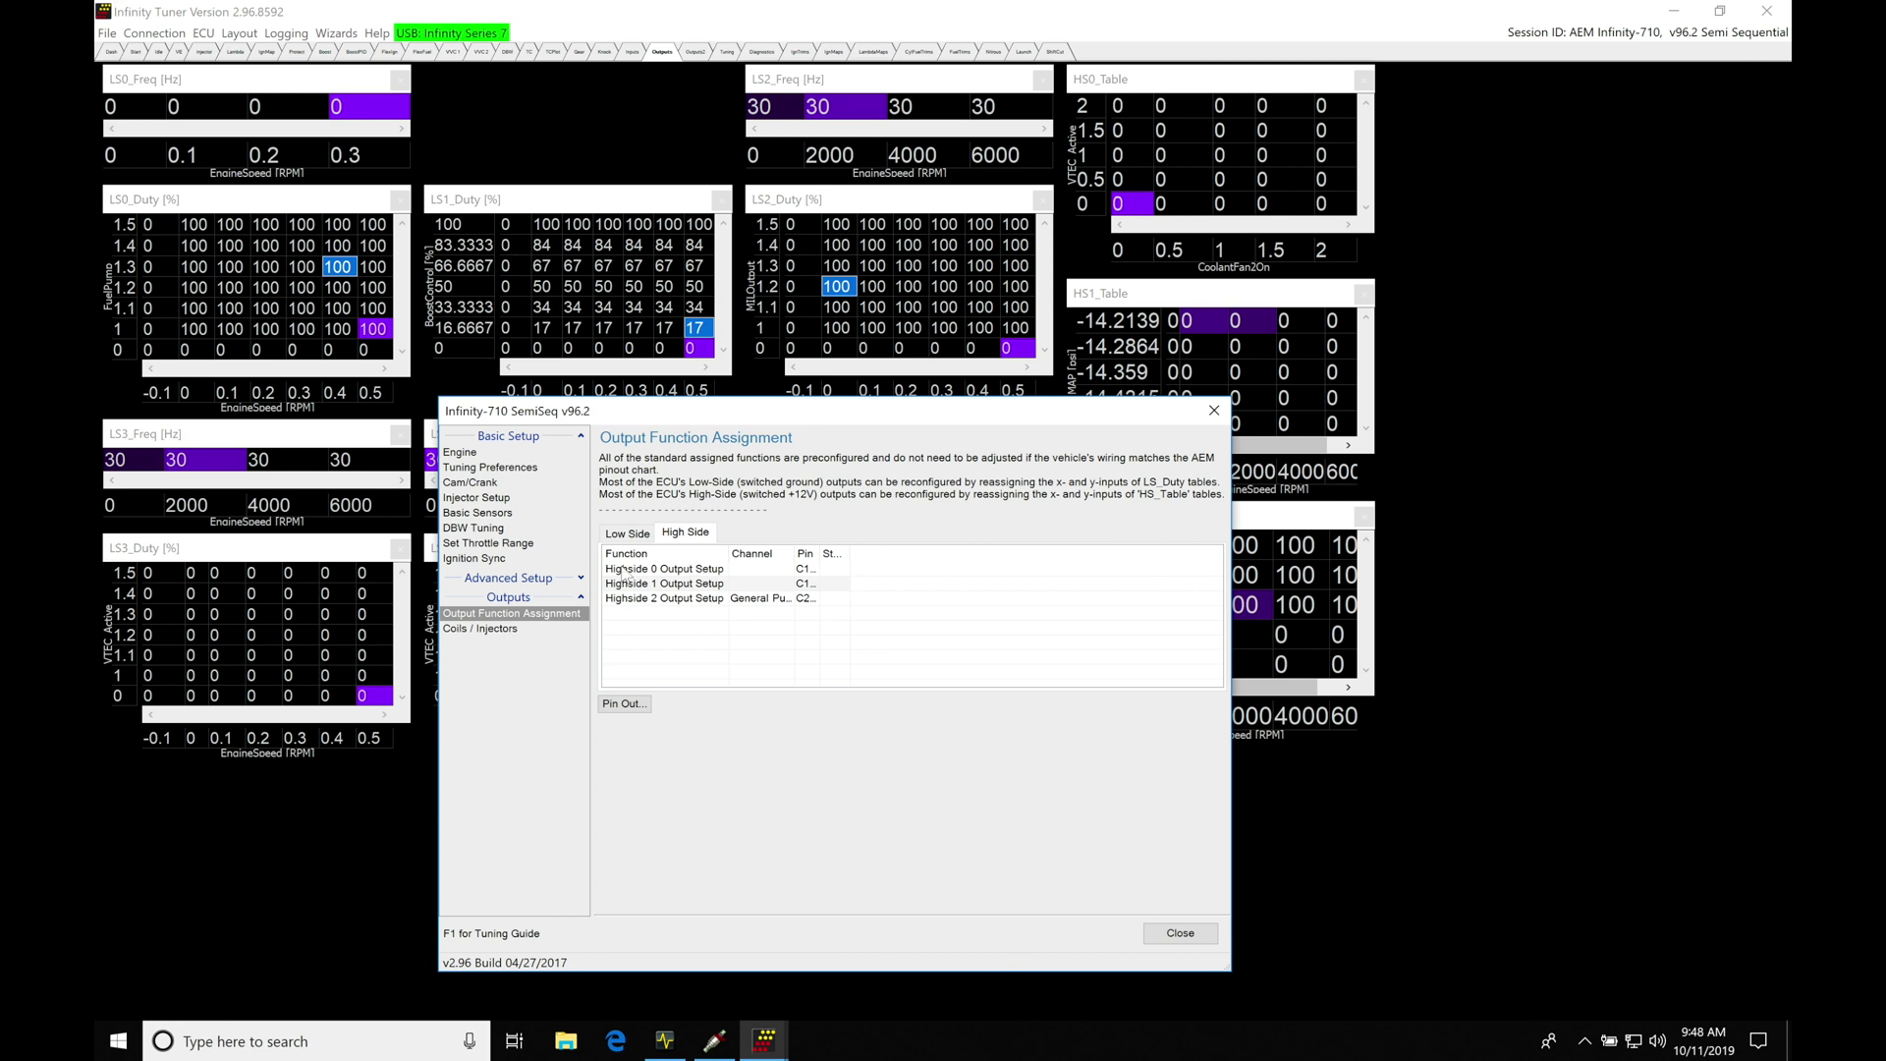
Step: Return to the Low Side assignments and select Lowside 1, then Lowside 0 (FuelPump)
{"action": "left_click", "coordinate": [629, 534]}
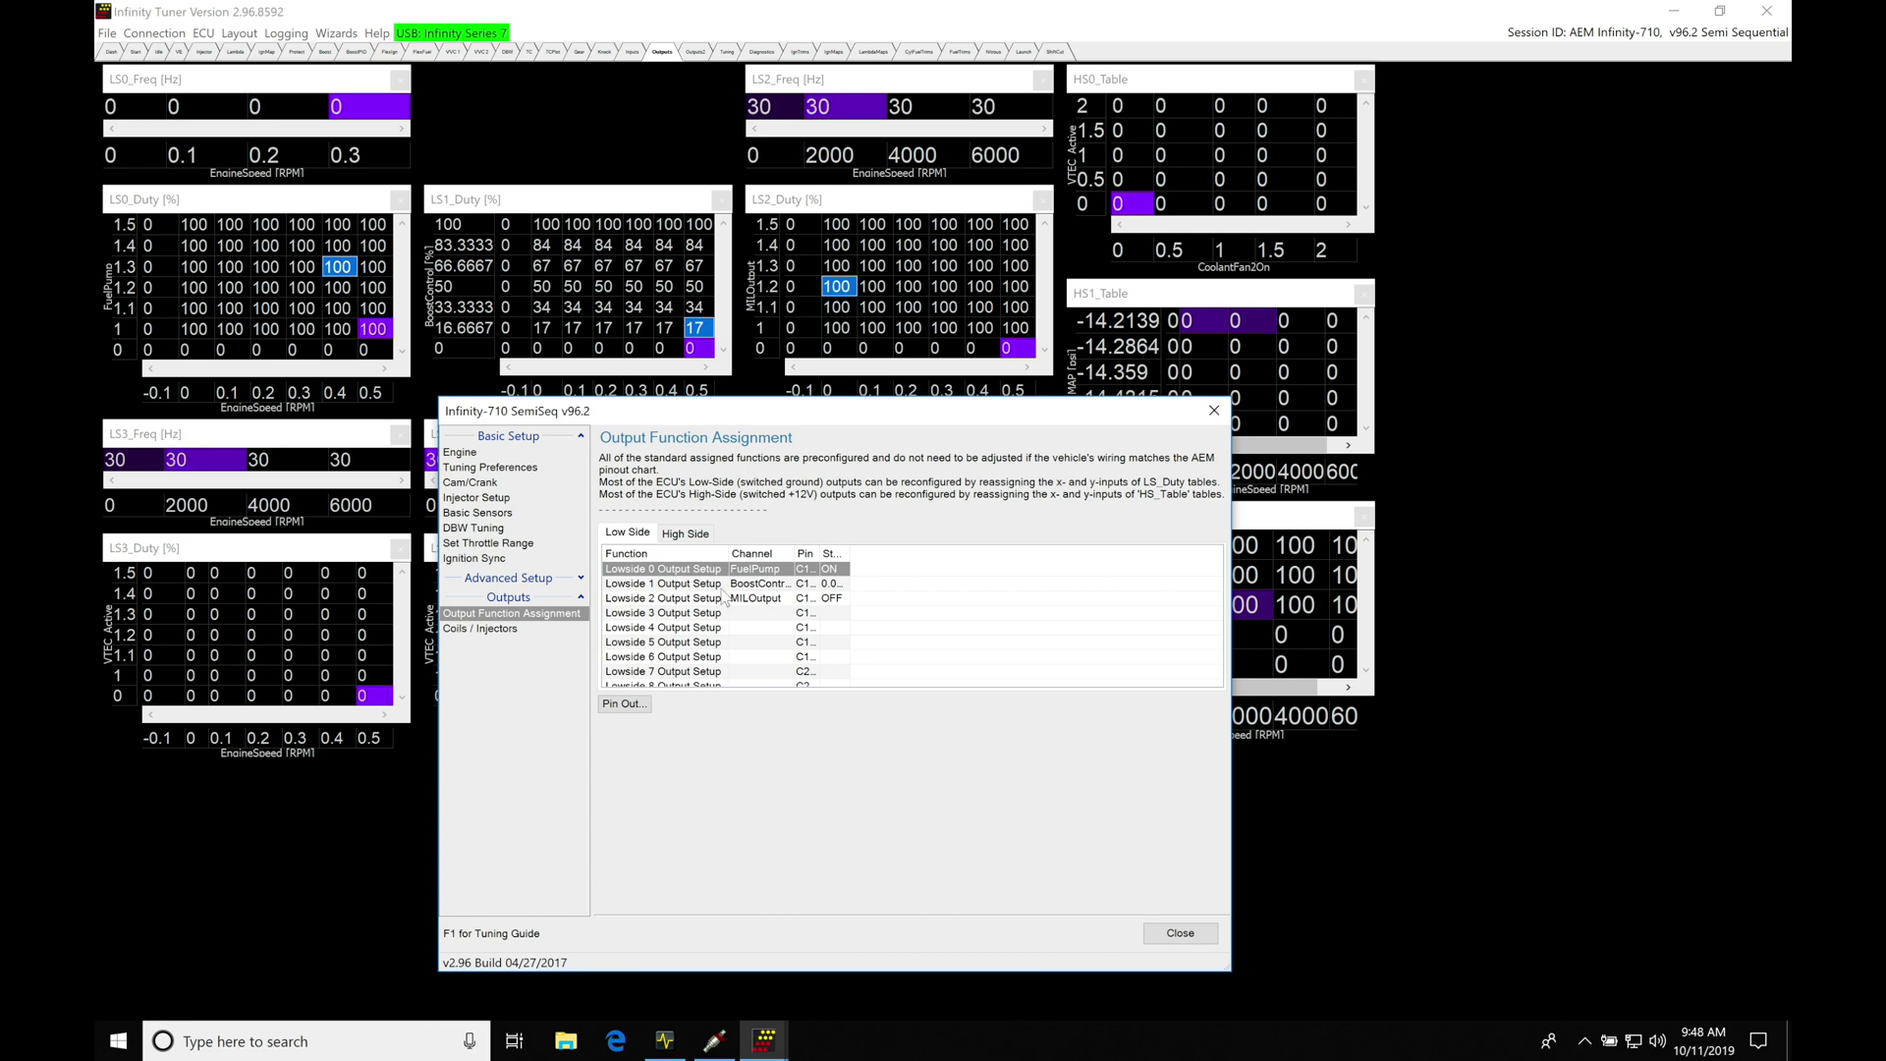
{"action": "left_click", "coordinate": [764, 585]}
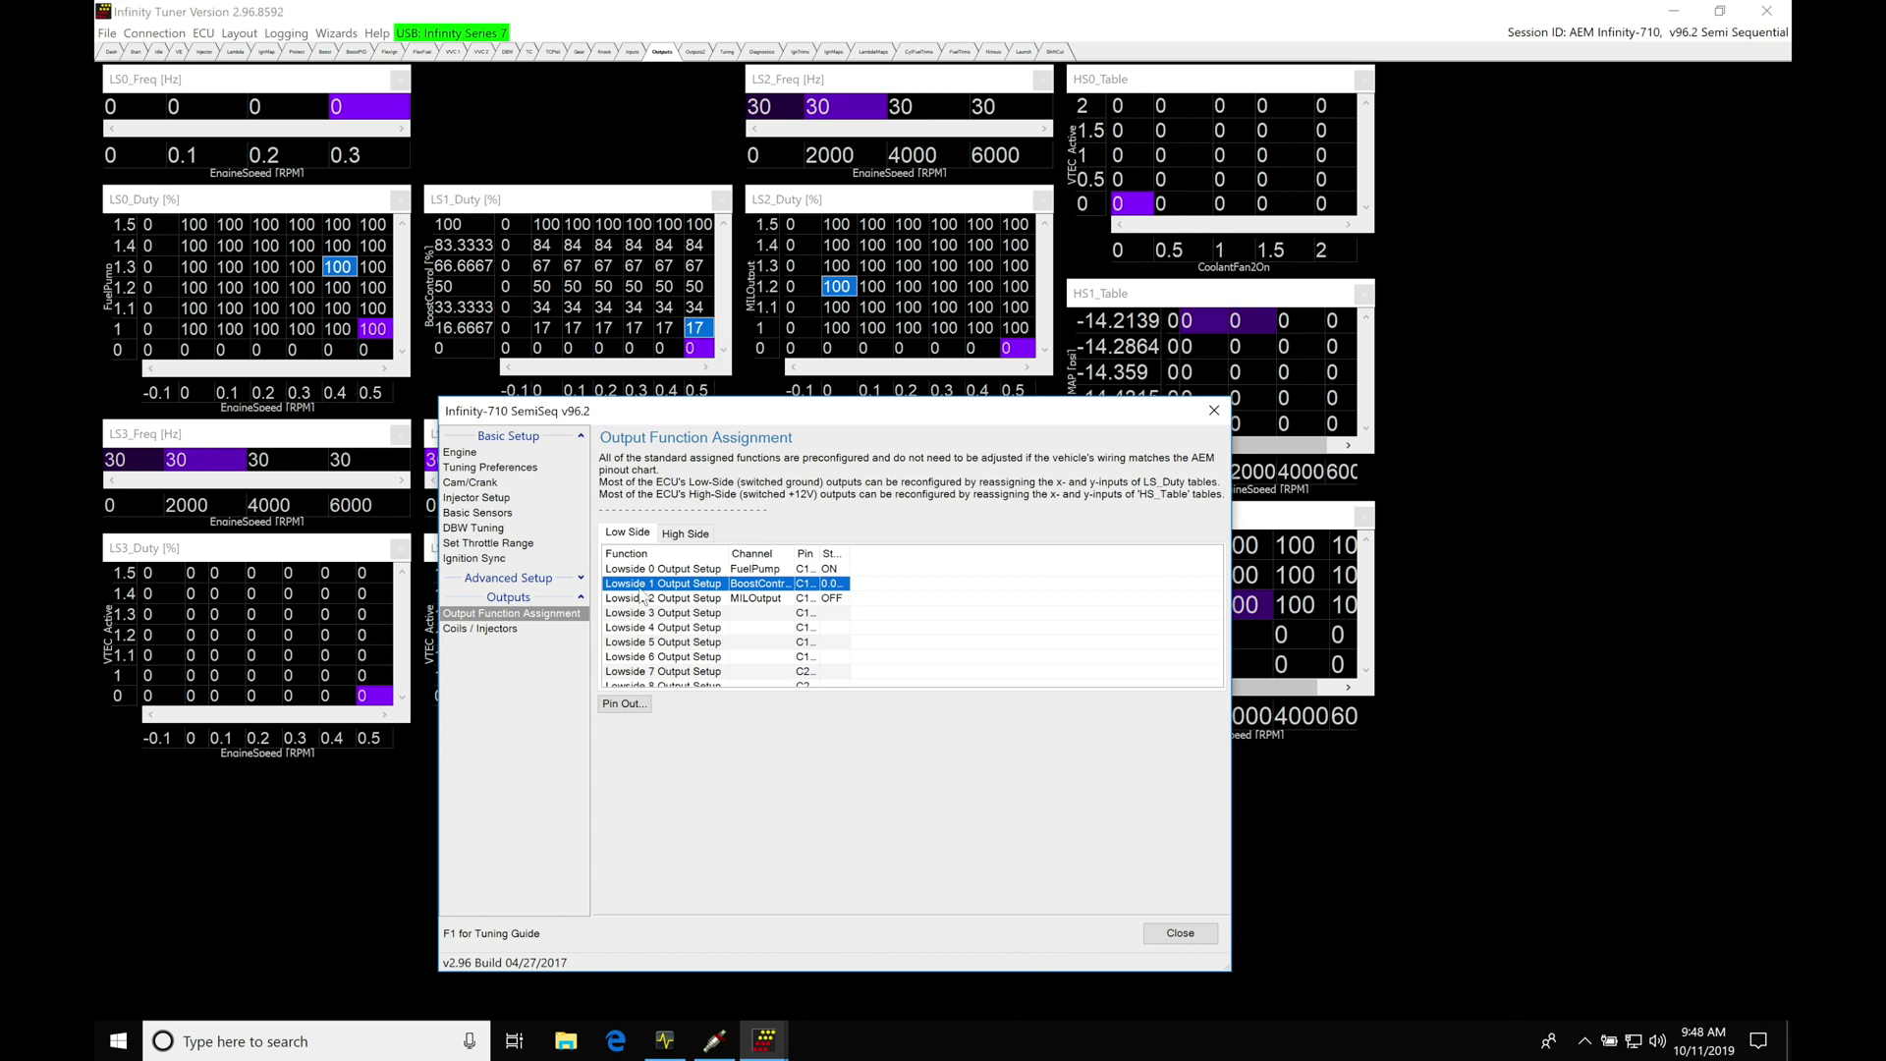
{"action": "left_click", "coordinate": [762, 572]}
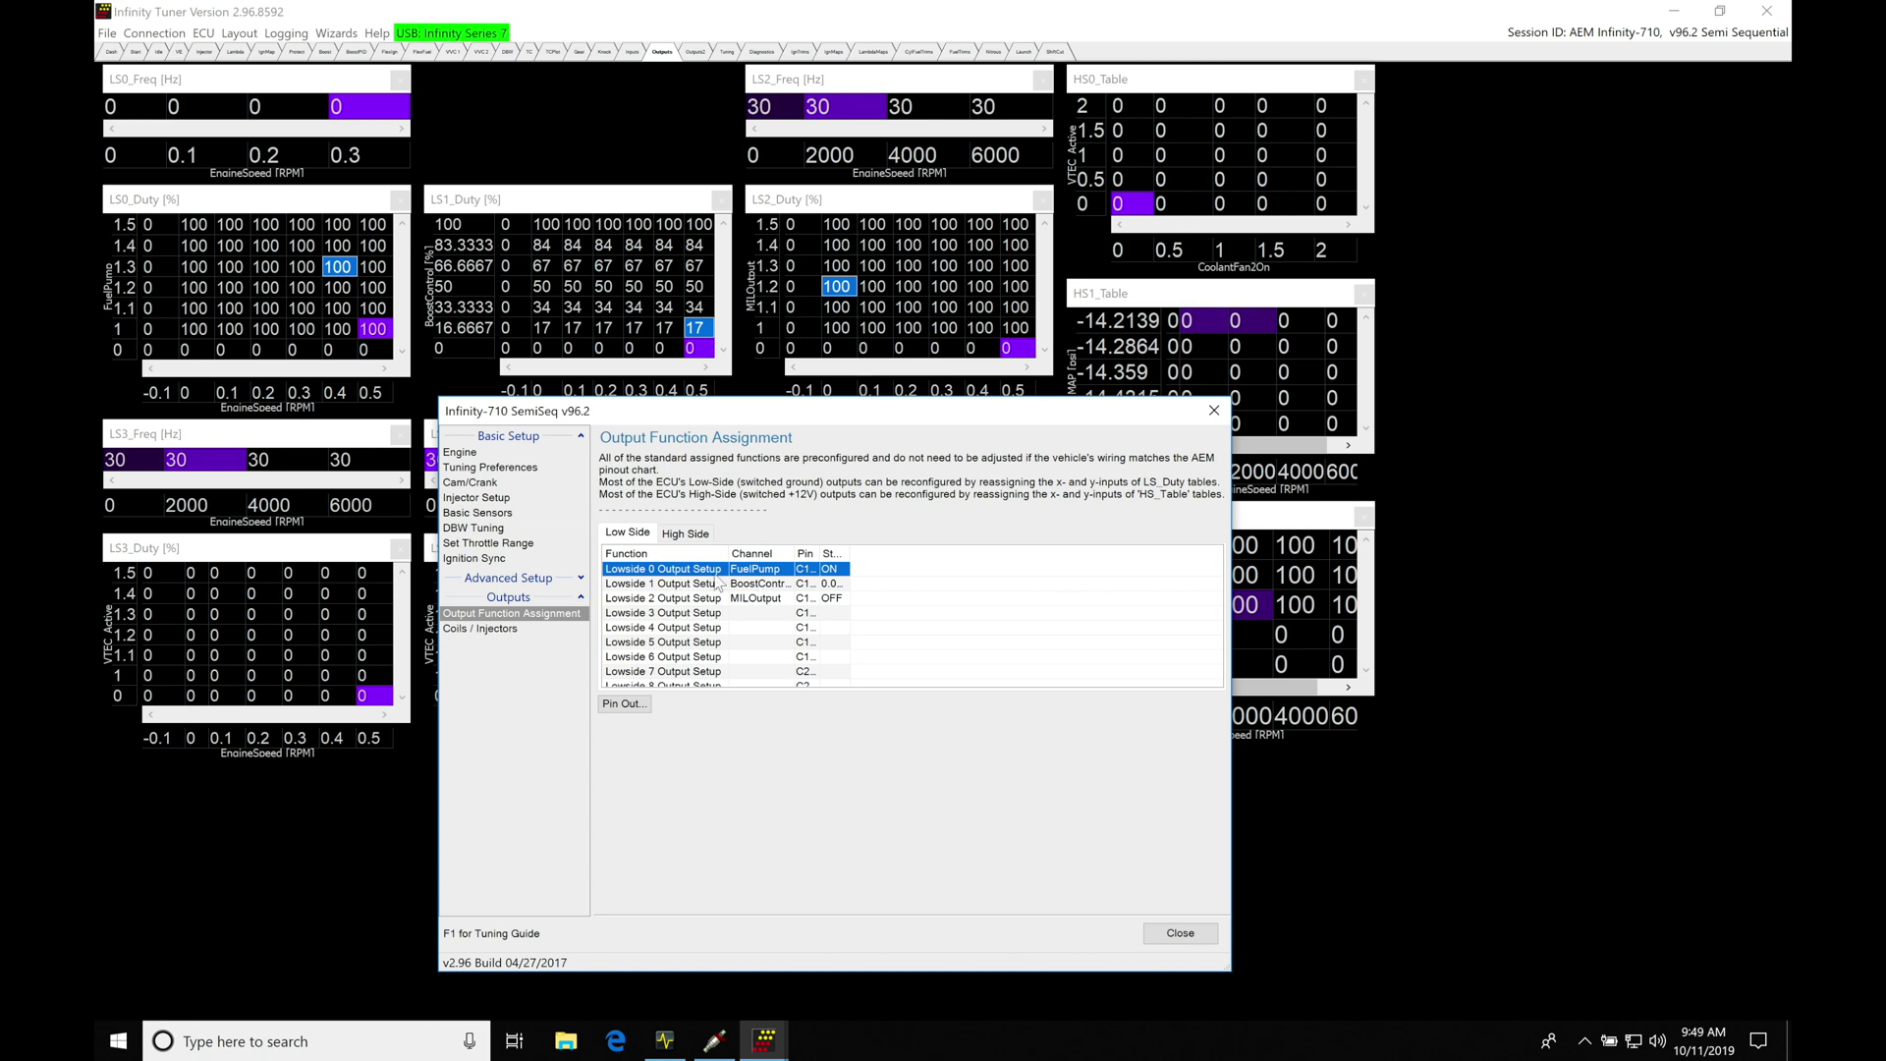
Step: Open the Lowside 0 Output Setup window and move it down-right below the output tables
{"action": "double_click", "coordinate": [717, 571]}
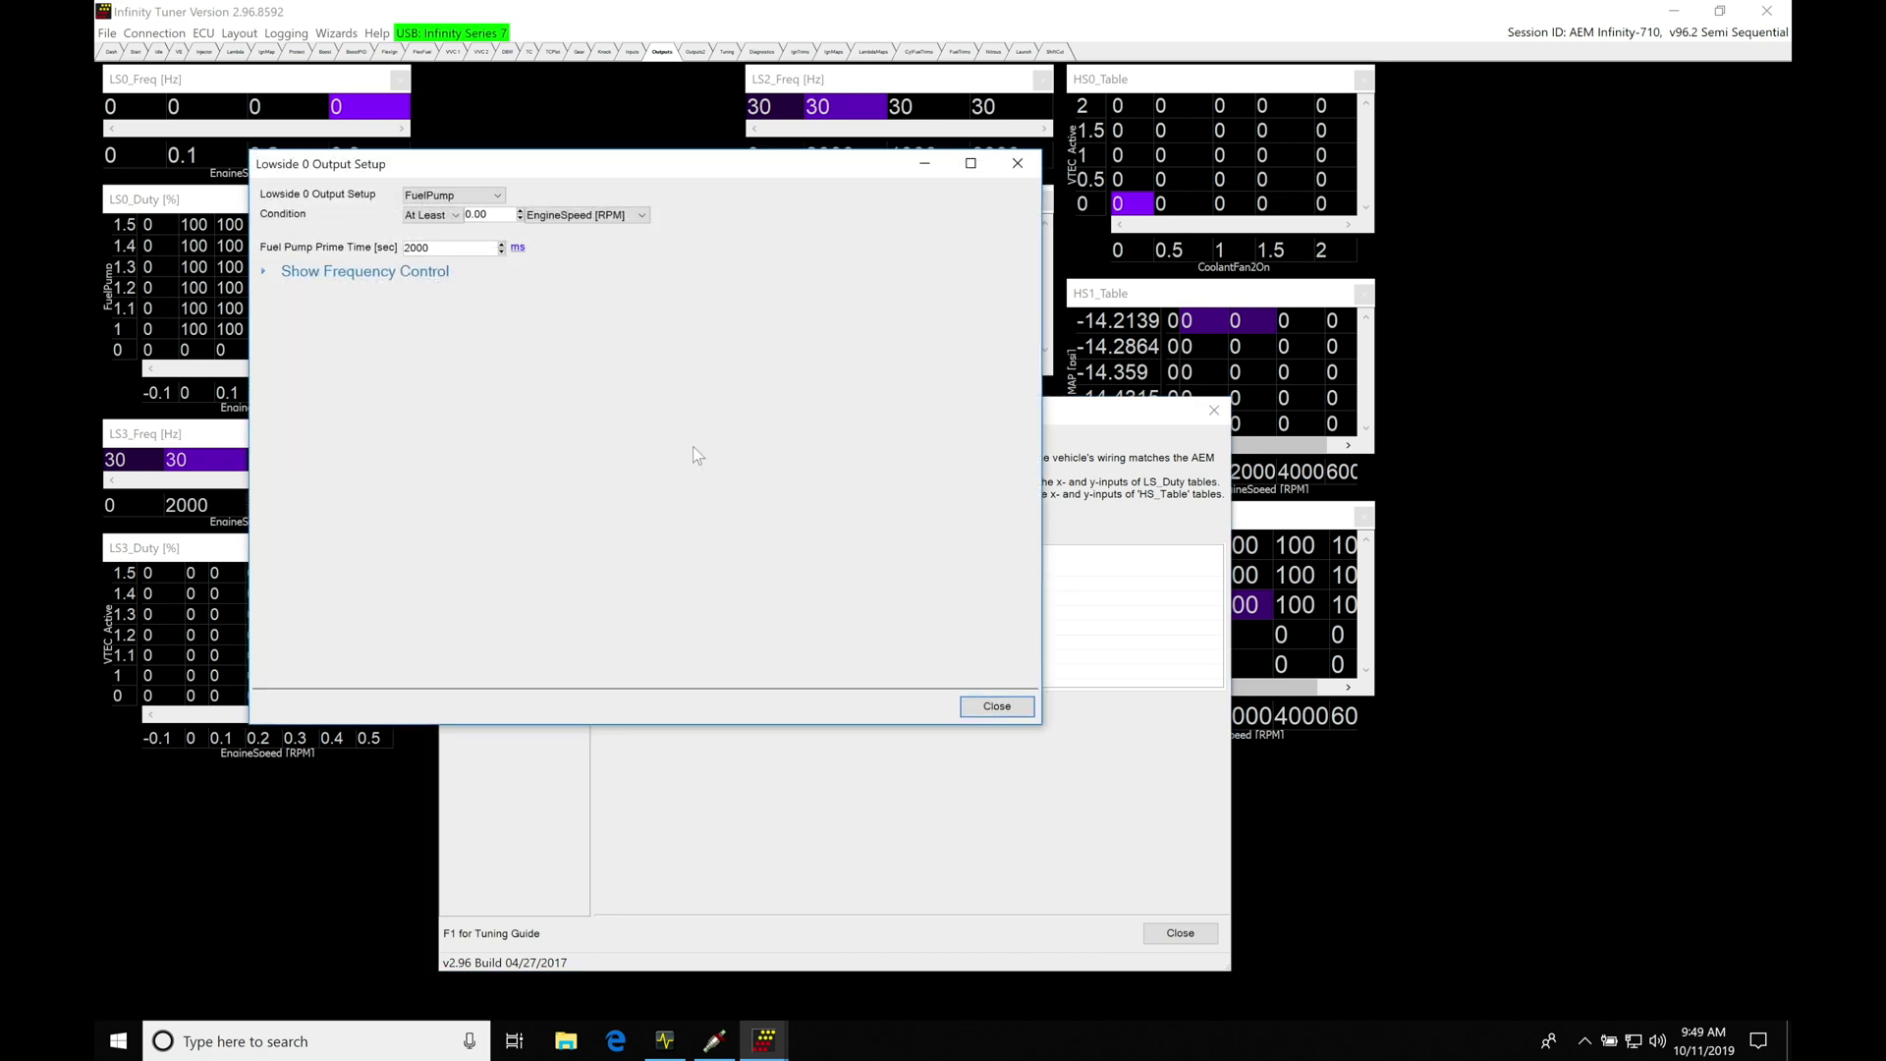
{"action": "left_click_drag", "start_coordinate": [663, 167], "coordinate": [873, 610]}
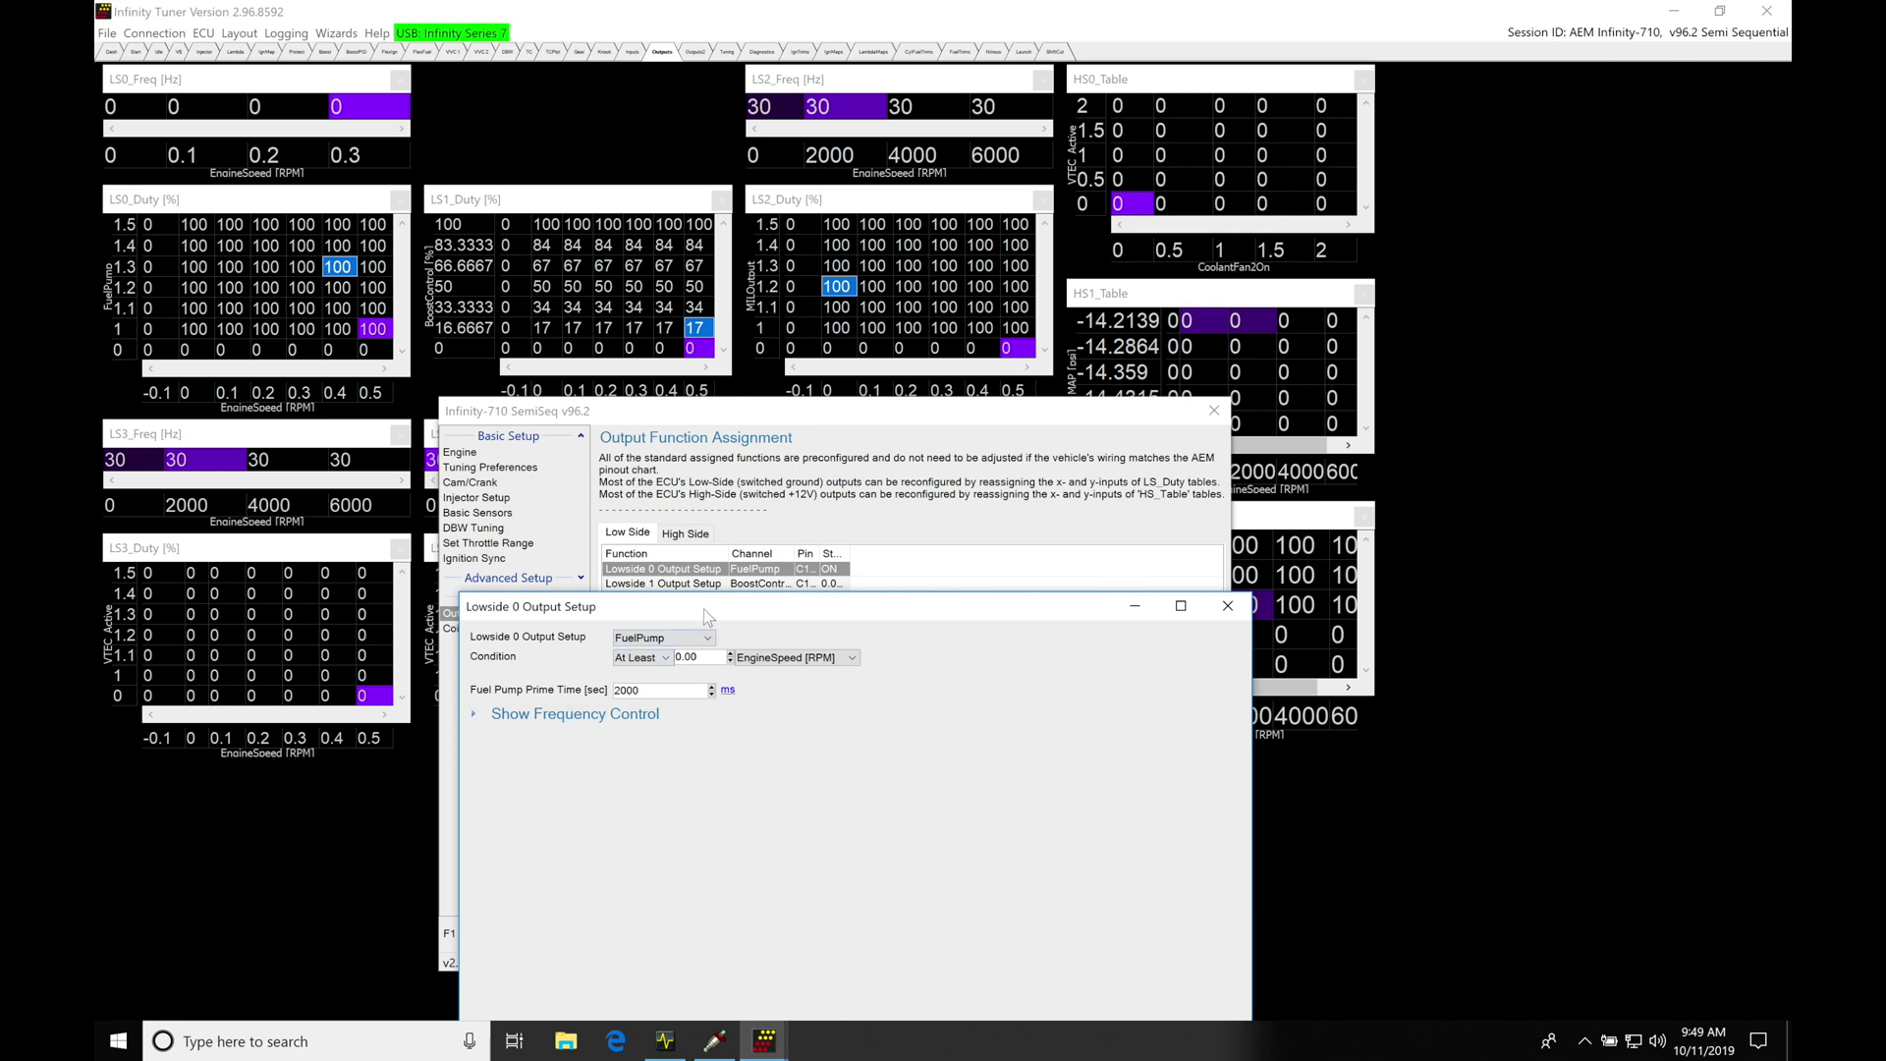
{"action": "left_click_drag", "start_coordinate": [703, 609], "coordinate": [676, 599]}
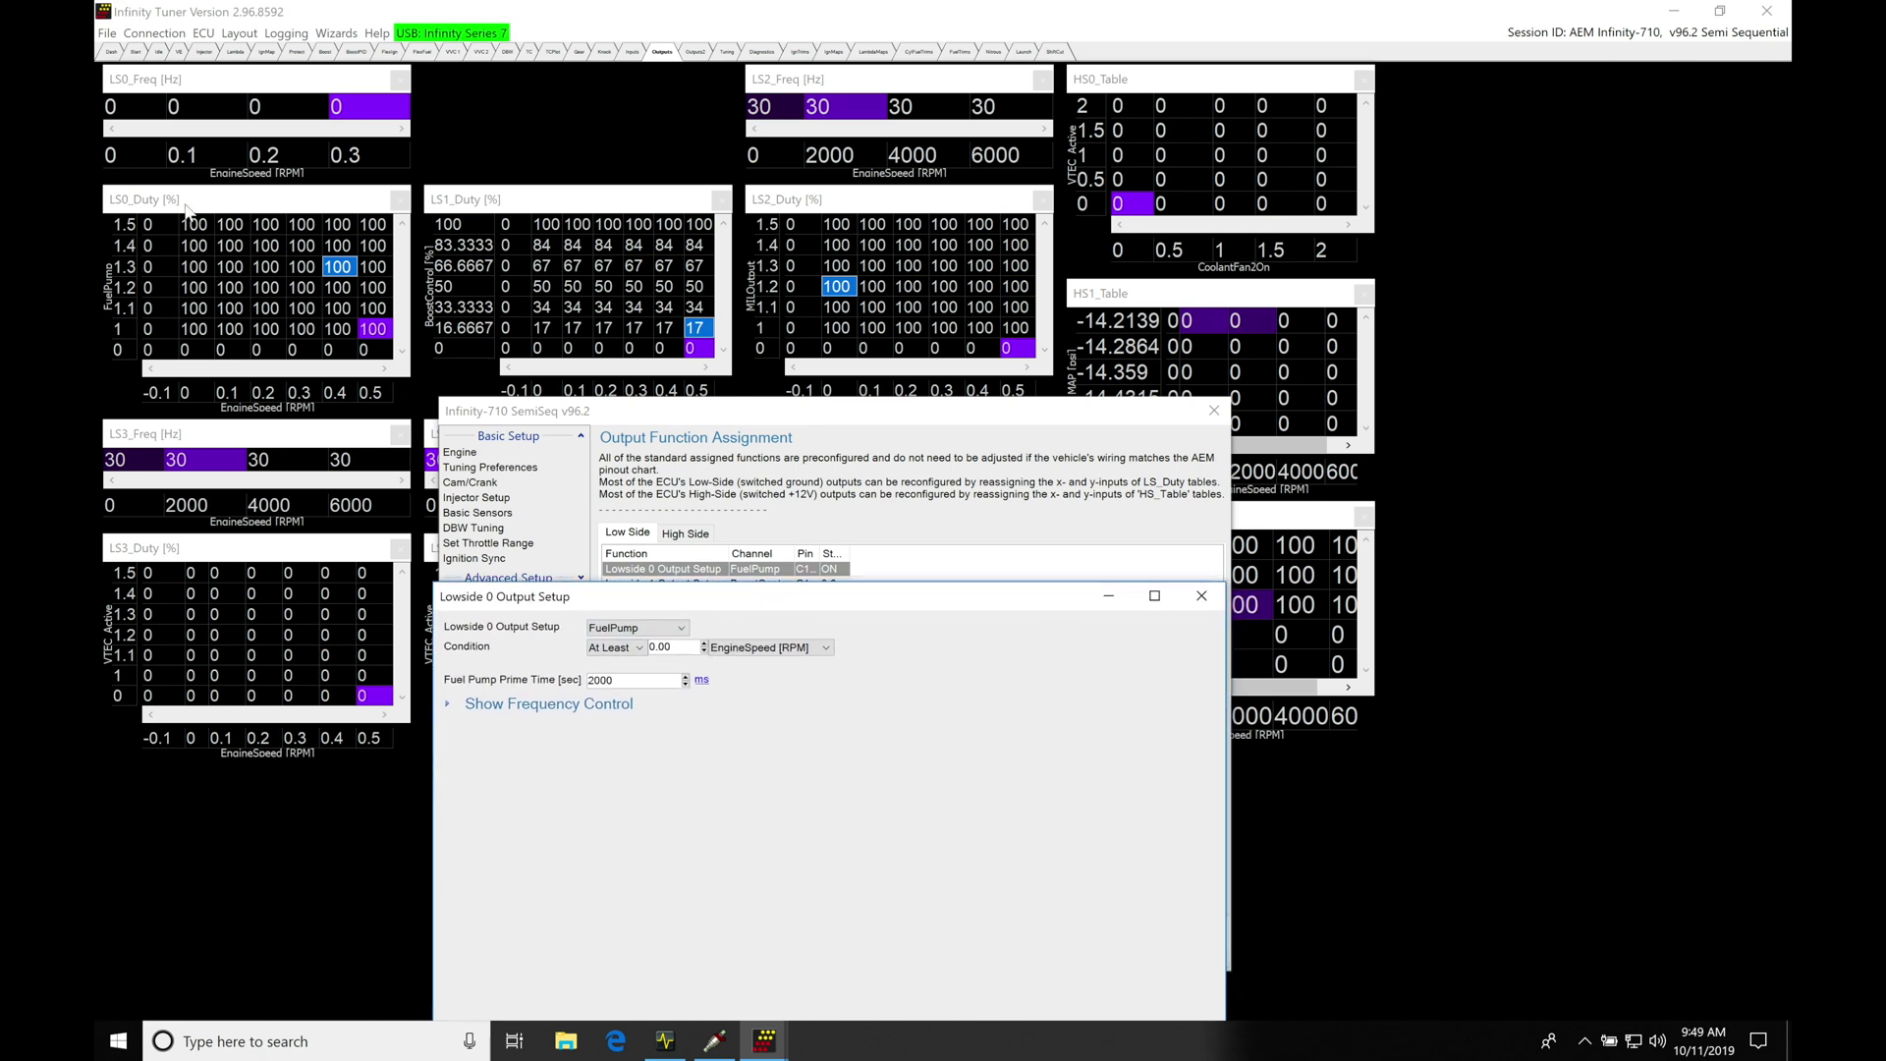